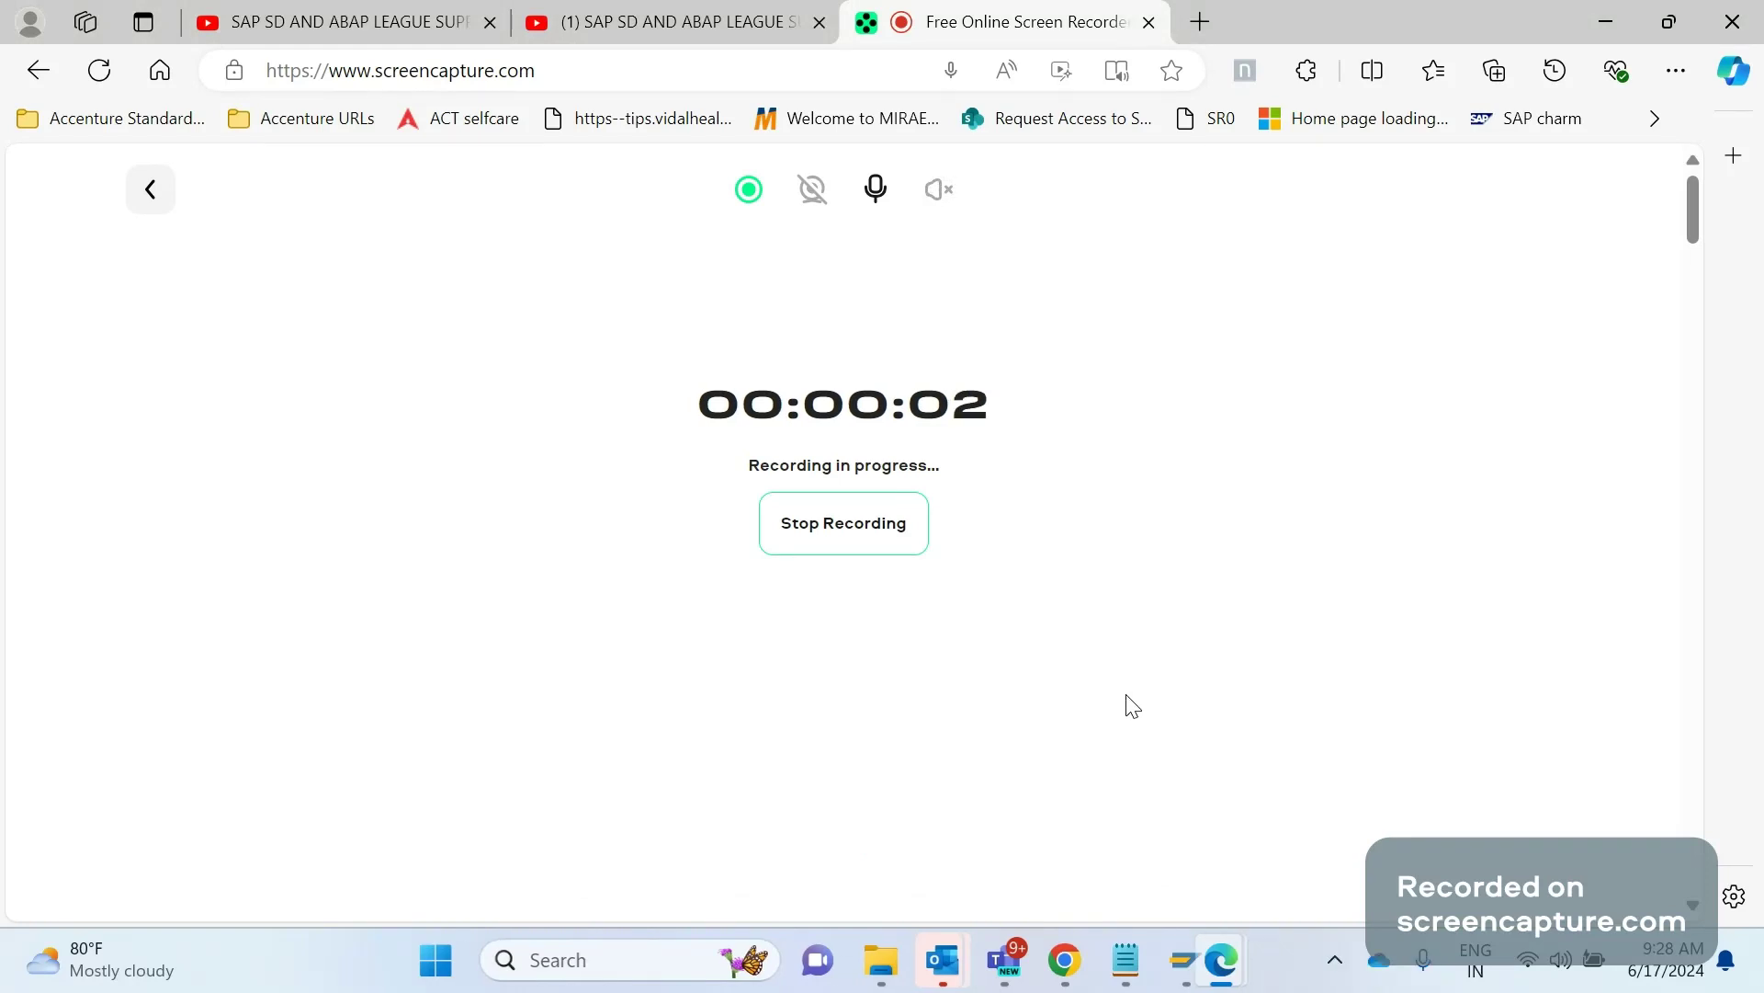
# Bring the SAP Logon window to the front while the screen recording keeps running.
pyautogui.click(1144, 965)
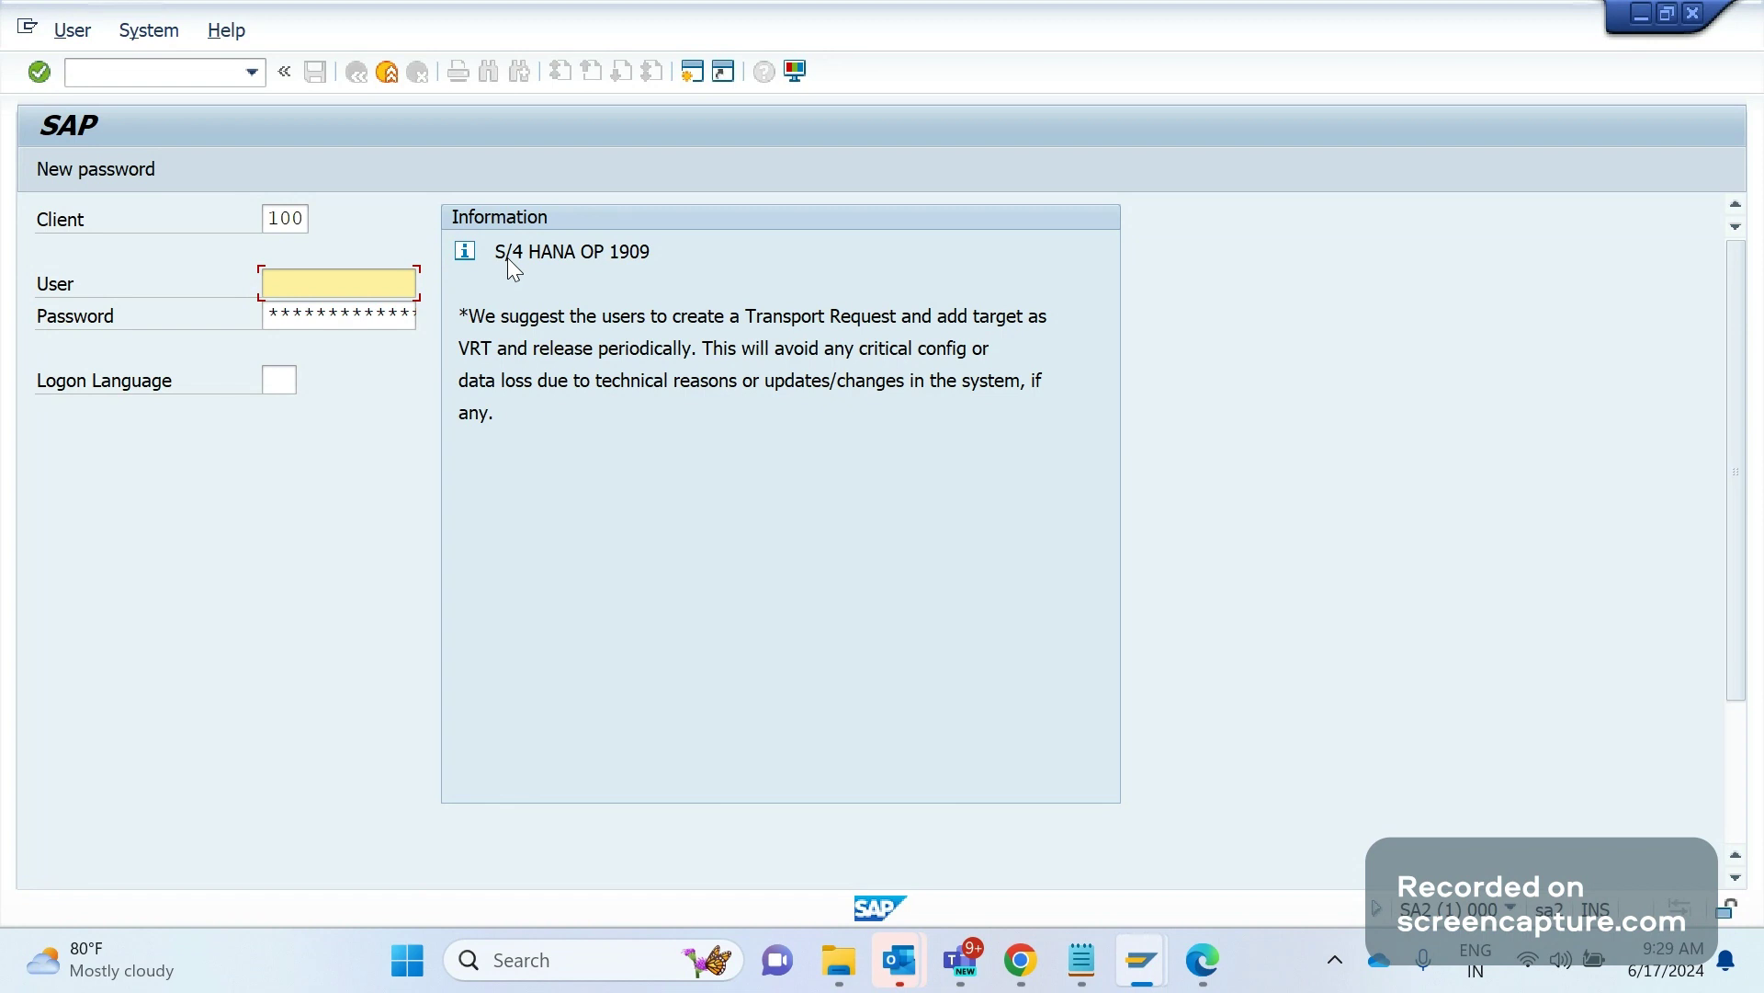
# Log on to client 100 with the user's credentials, ending any other logons.
pyautogui.write('thiru')
pyautogui.press('Tab')
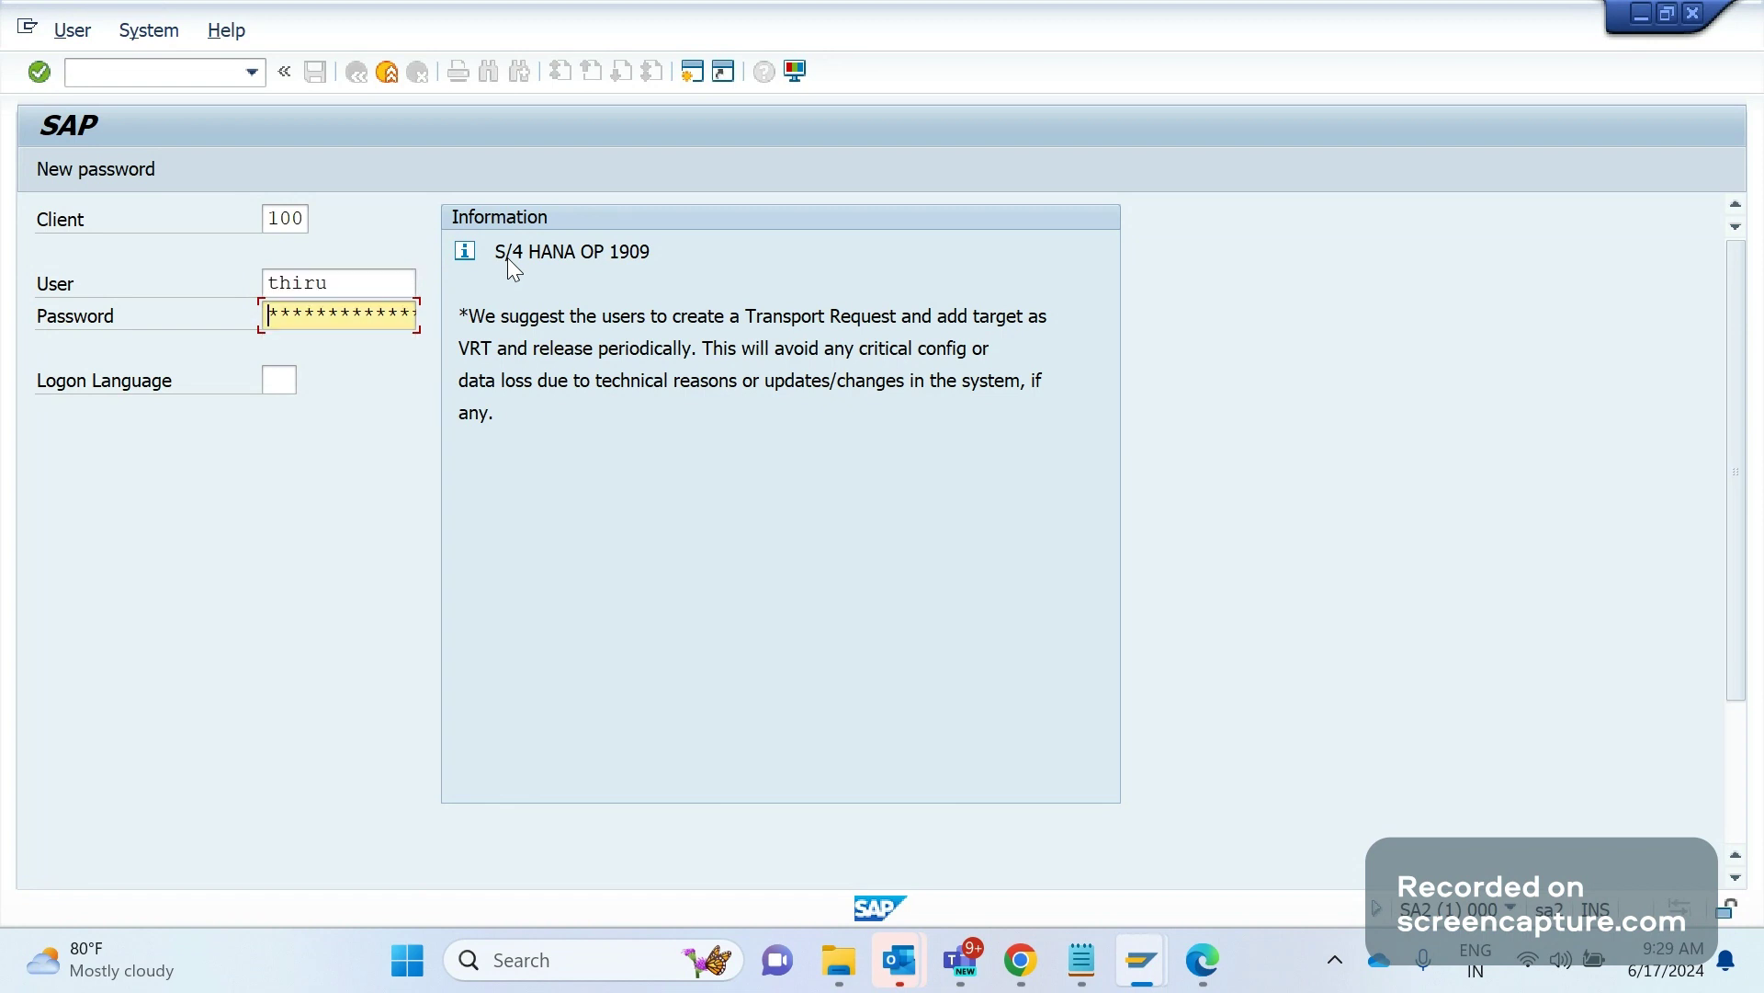
pyautogui.write('********')
pyautogui.press('Return')
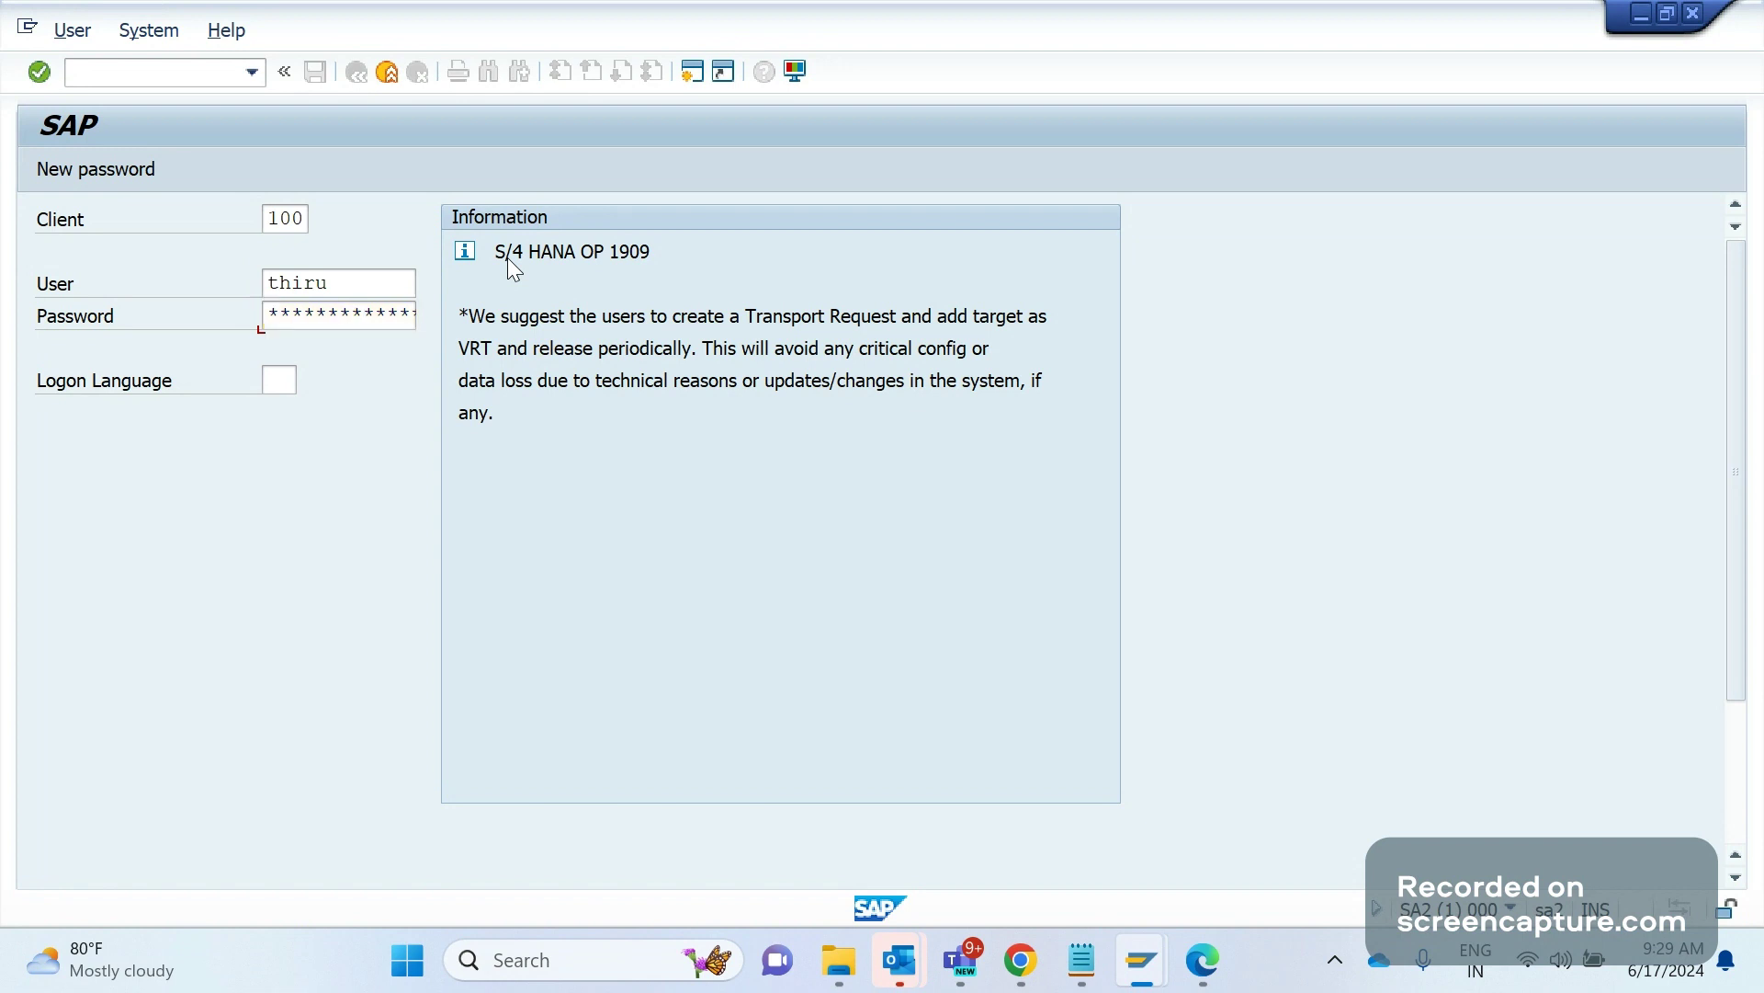
pyautogui.click(494, 562)
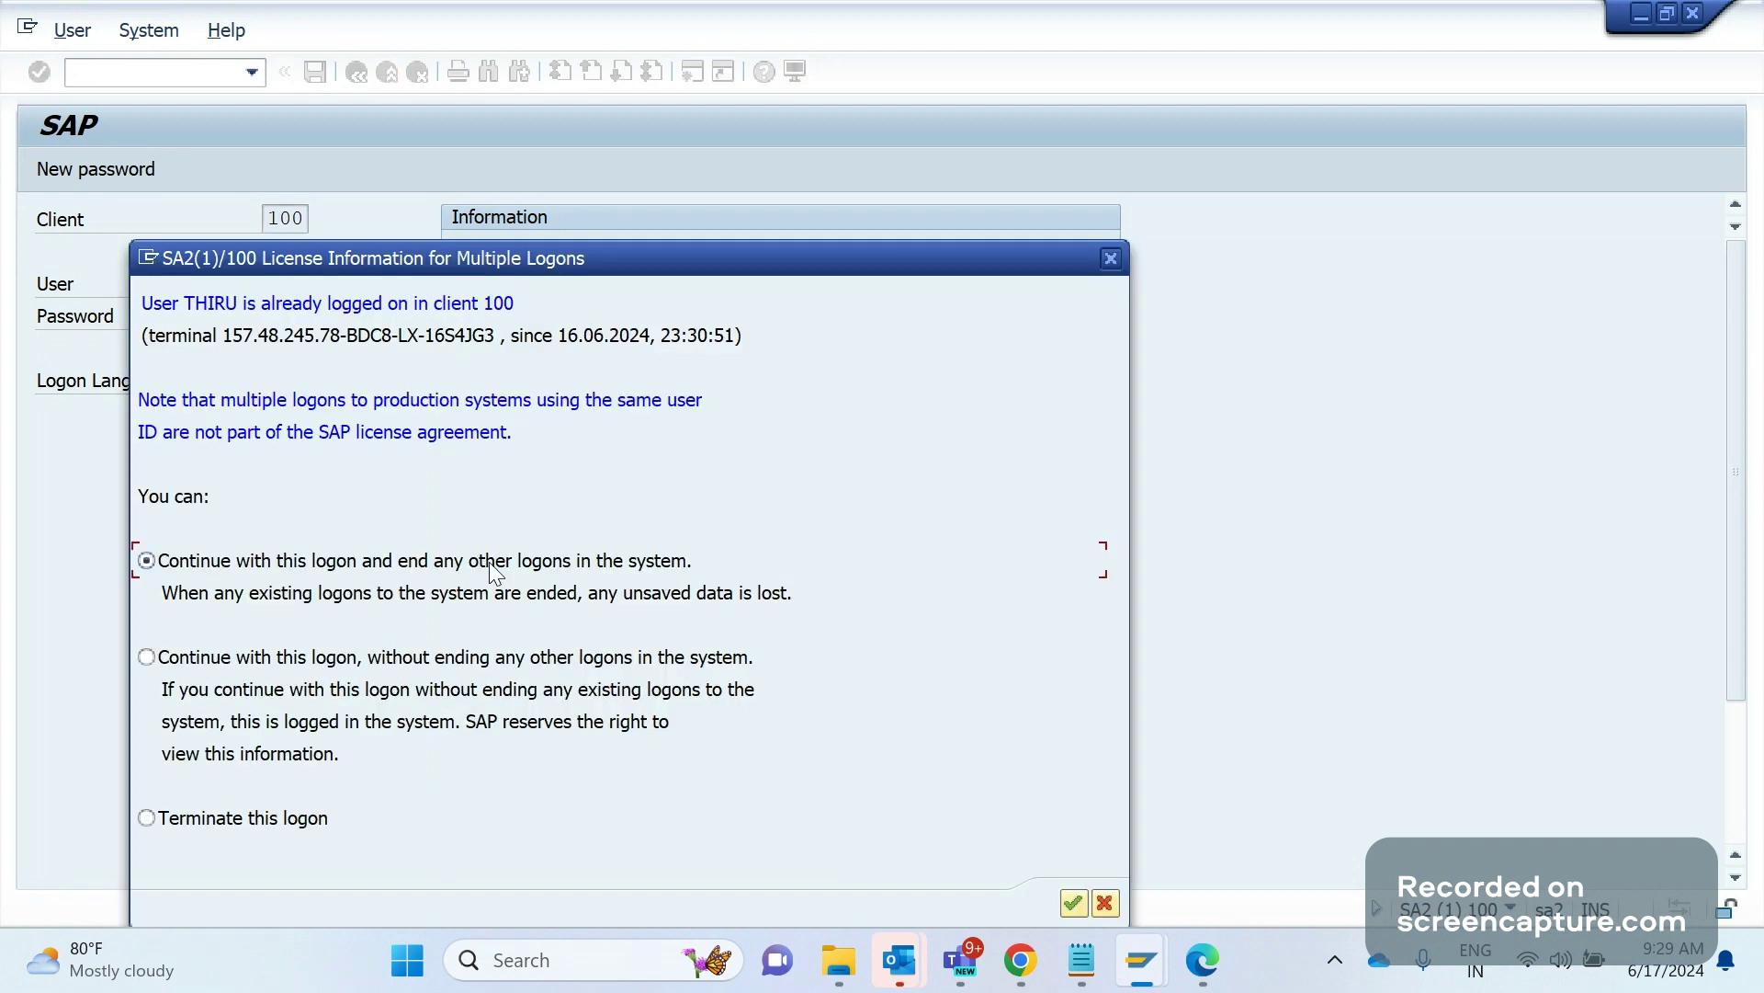
pyautogui.press('Return')
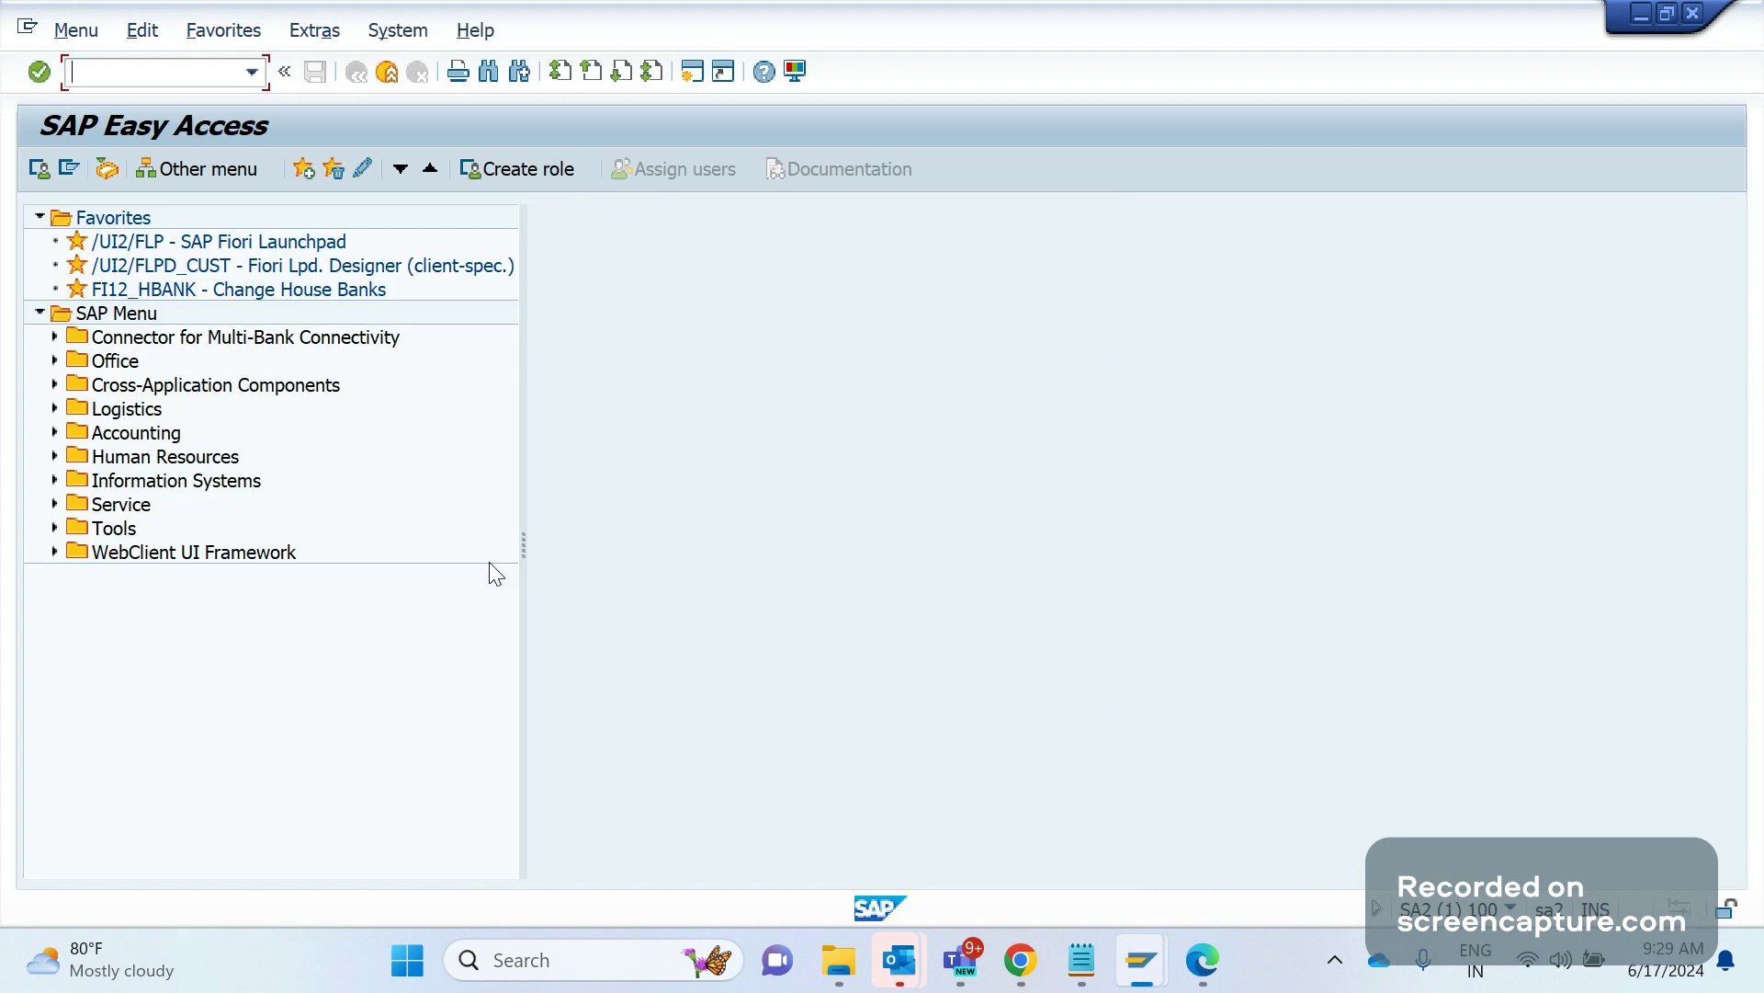
# Run SE78 and expand the General Graphics folder in form graphics administration.
pyautogui.write('SE78')
pyautogui.press('Return')
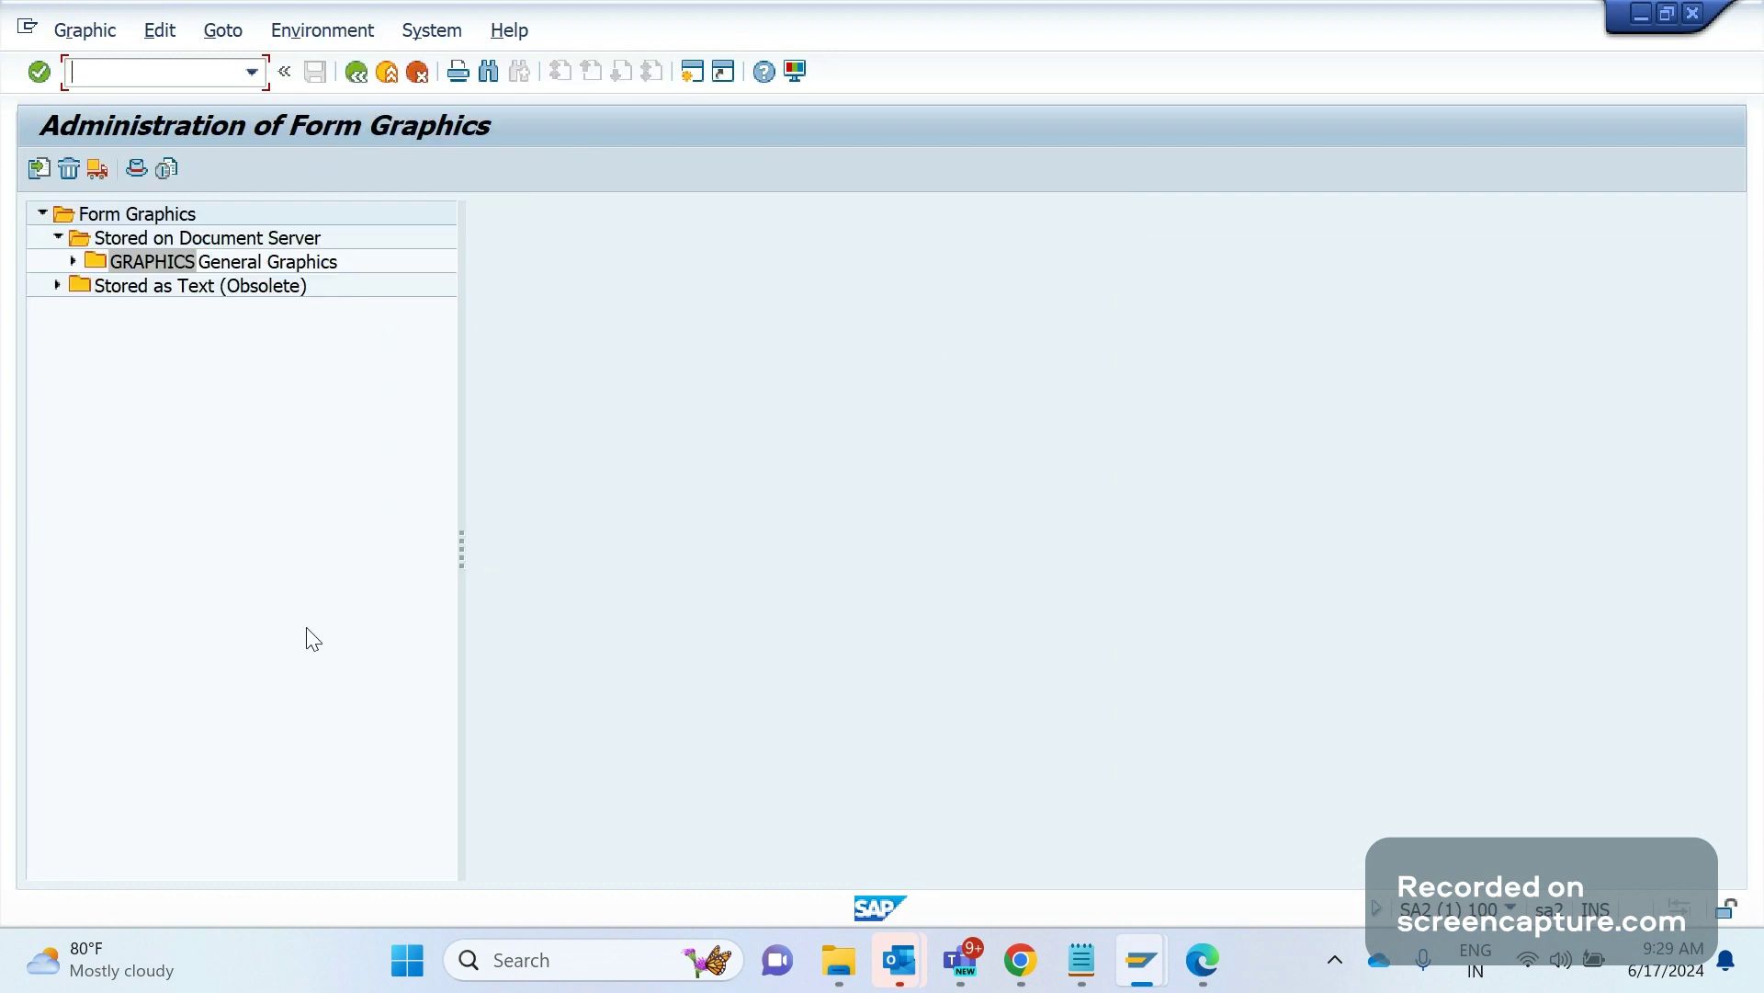
pyautogui.click(73, 261)
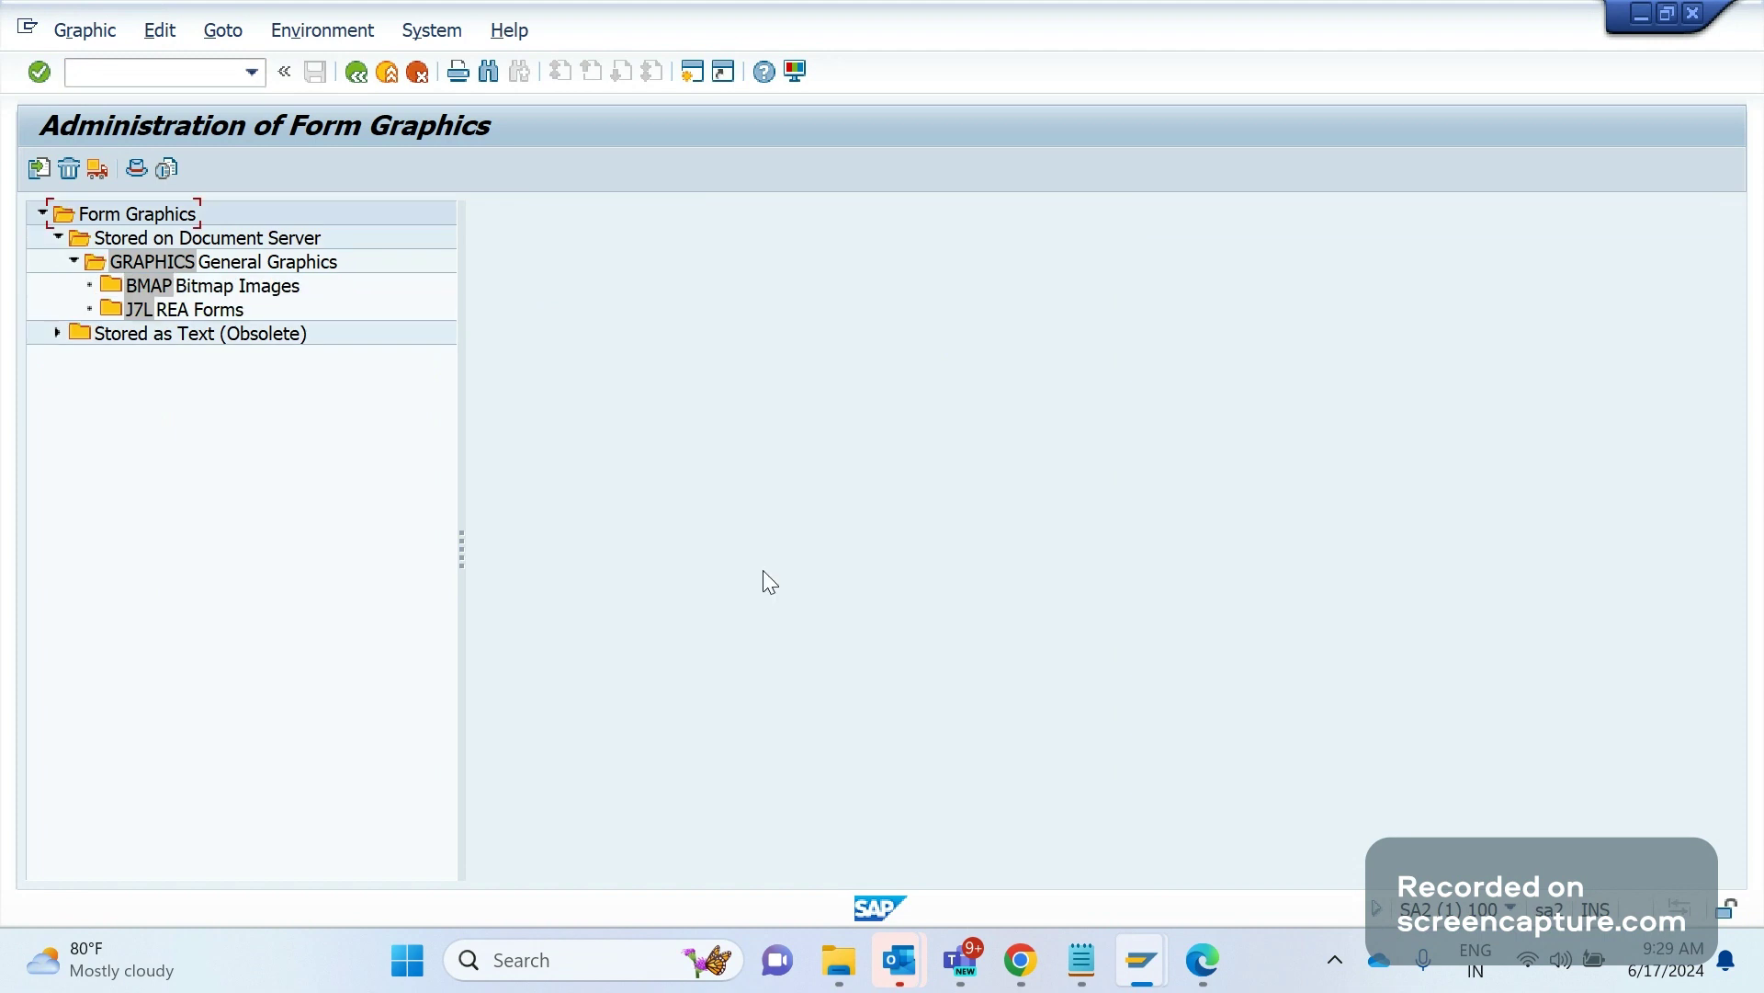
# Note the .BMP and .TIFF file types on a new Notepad tab, then return to SAP.
pyautogui.moveTo(1082, 959)
pyautogui.click(1120, 802)
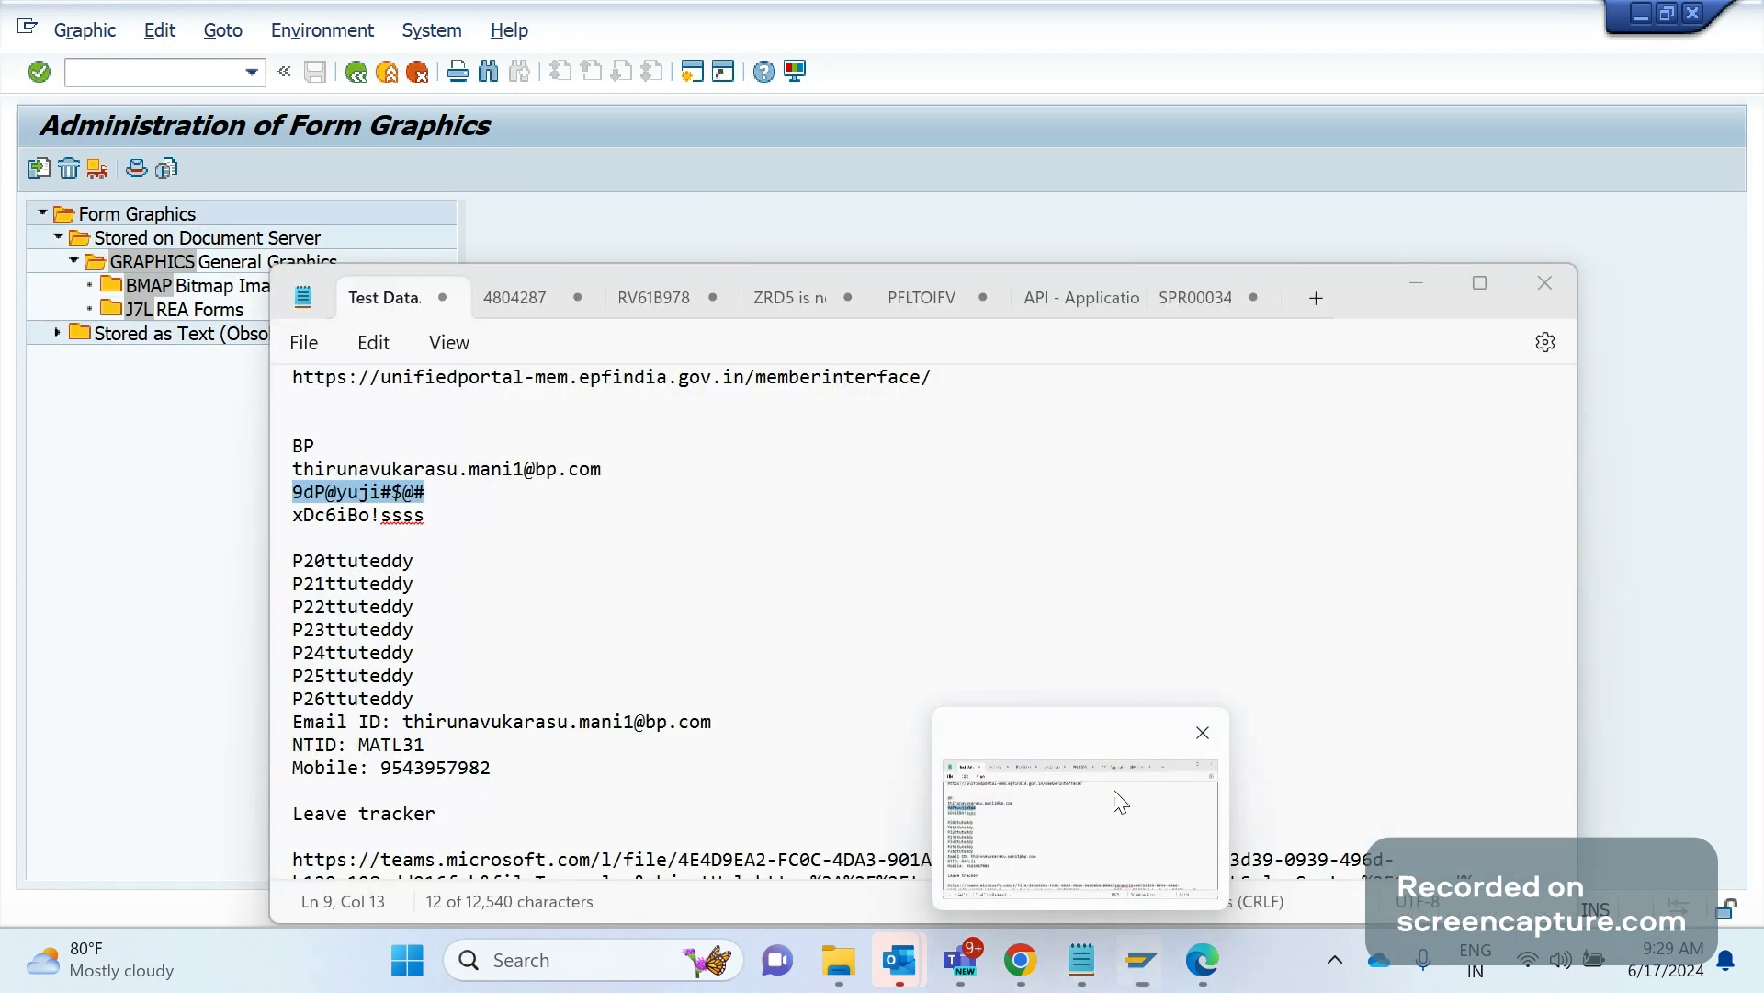
pyautogui.hotkey('ctrl', 'n')
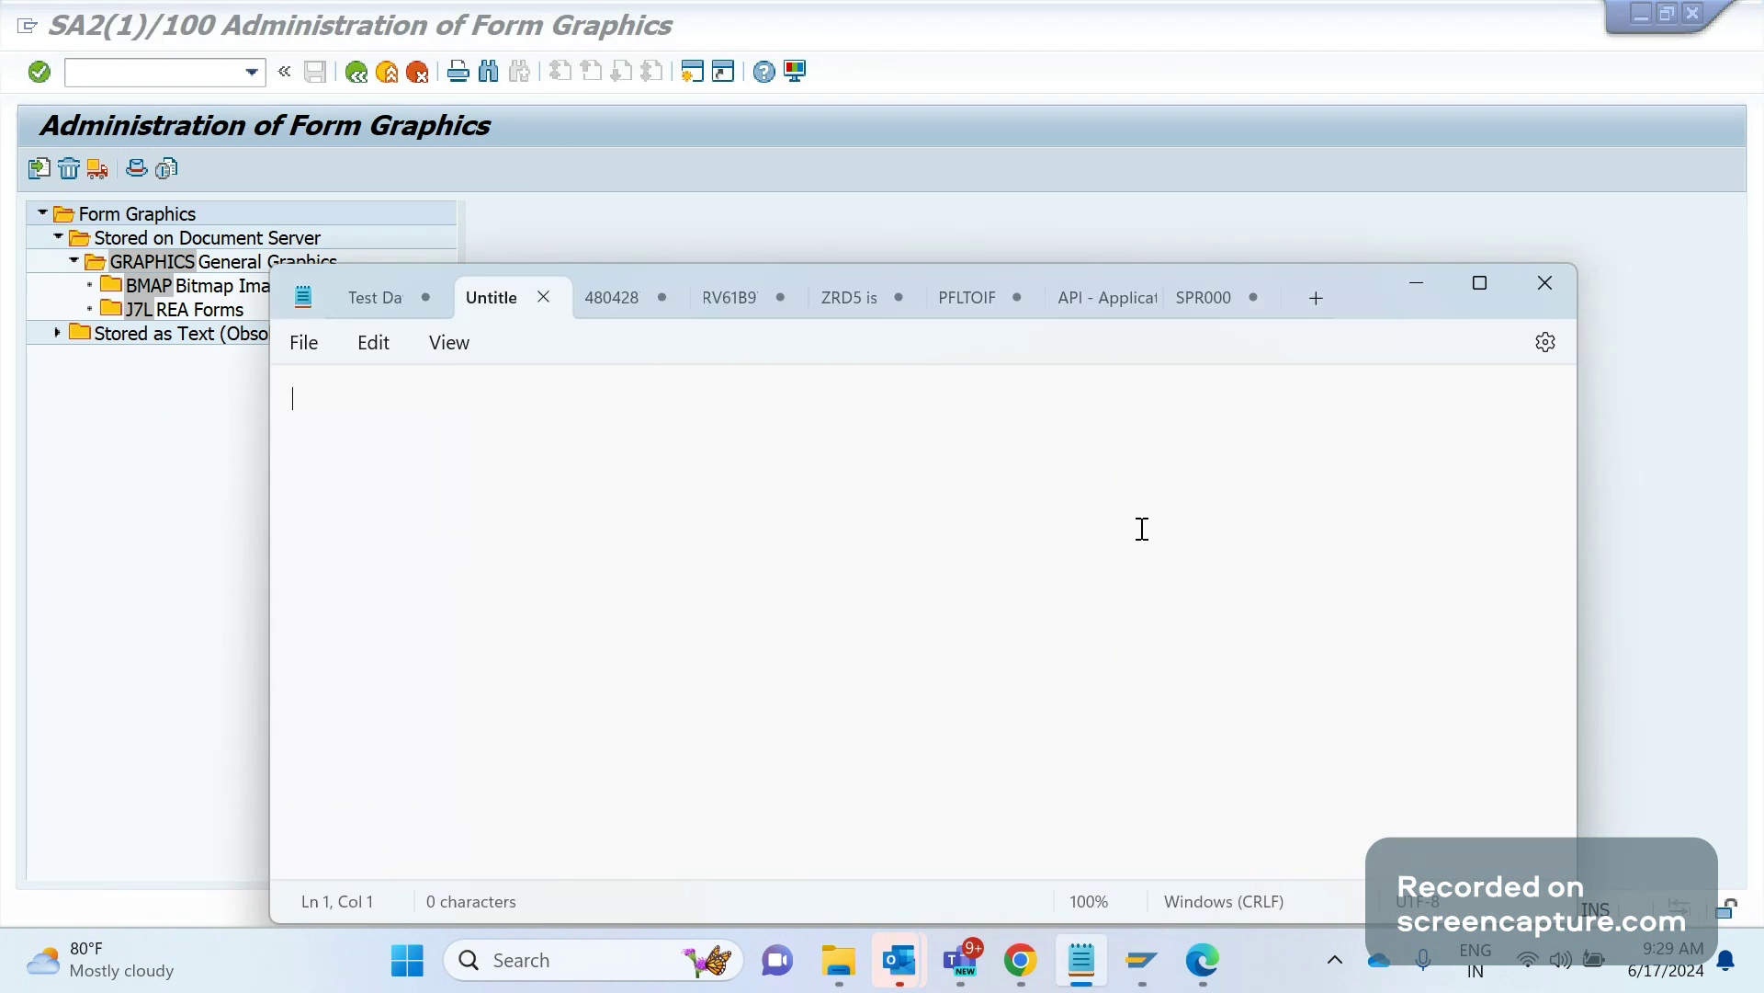
pyautogui.write('.BMP')
pyautogui.press('Return')
pyautogui.write('.T')
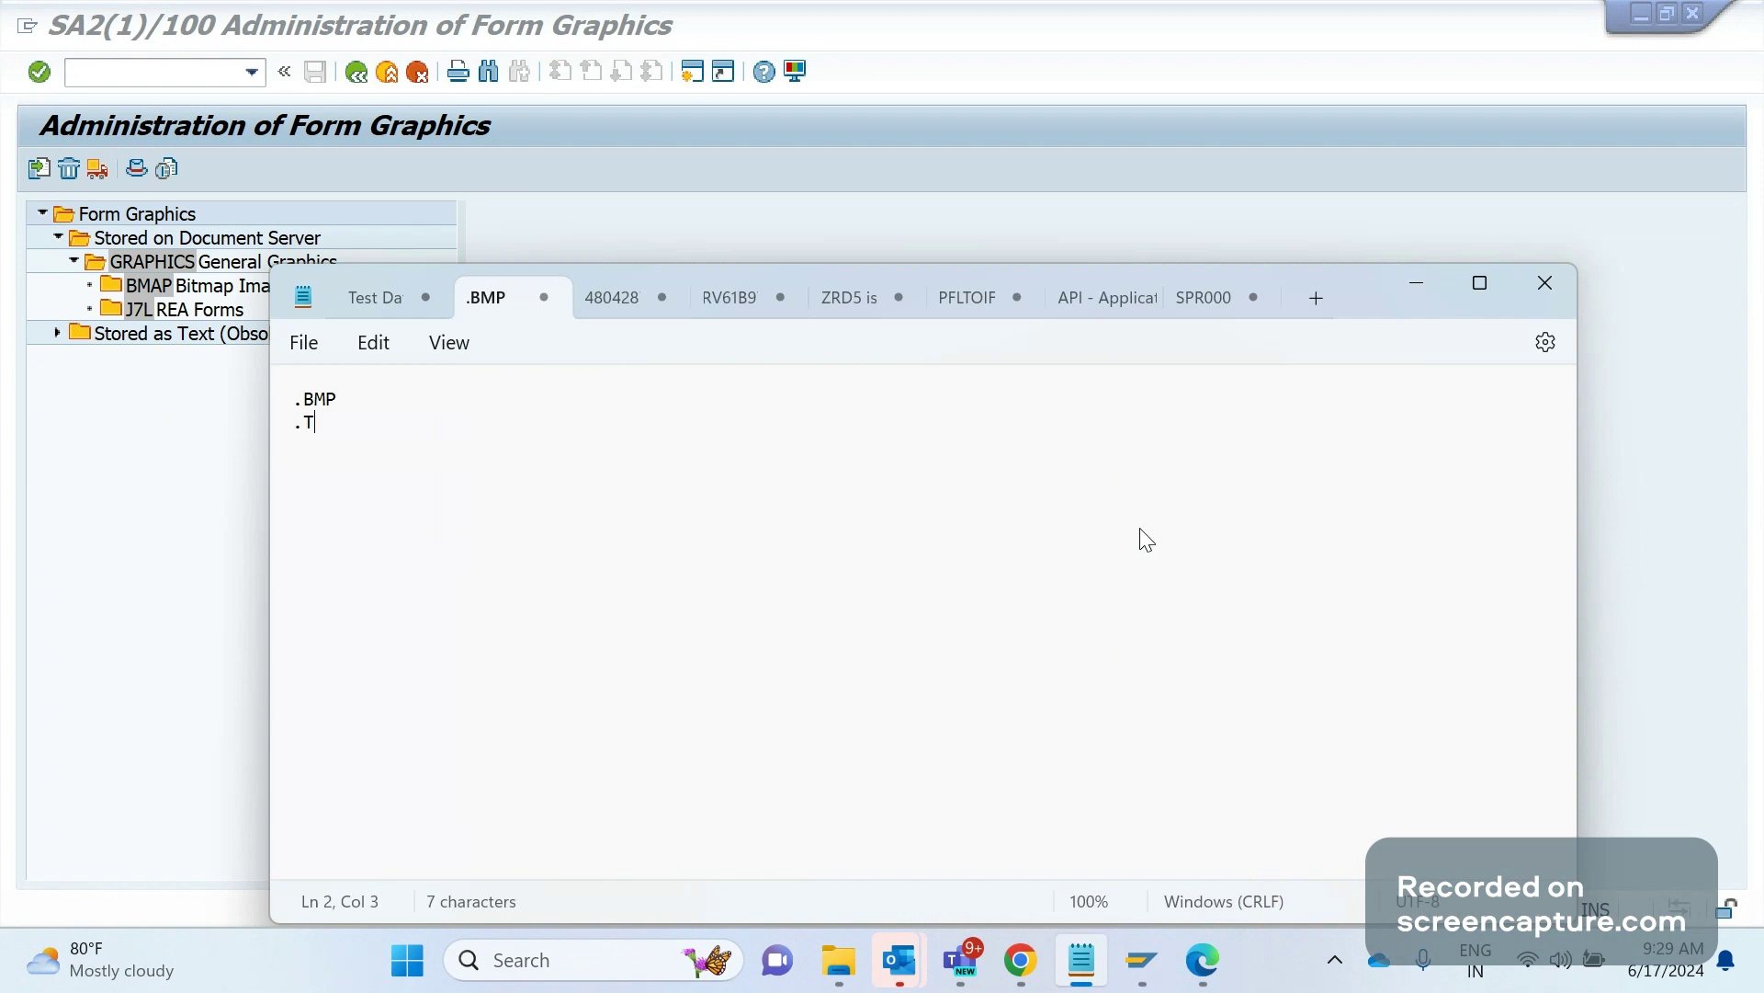
pyautogui.write('IFF')
pyautogui.click(139, 524)
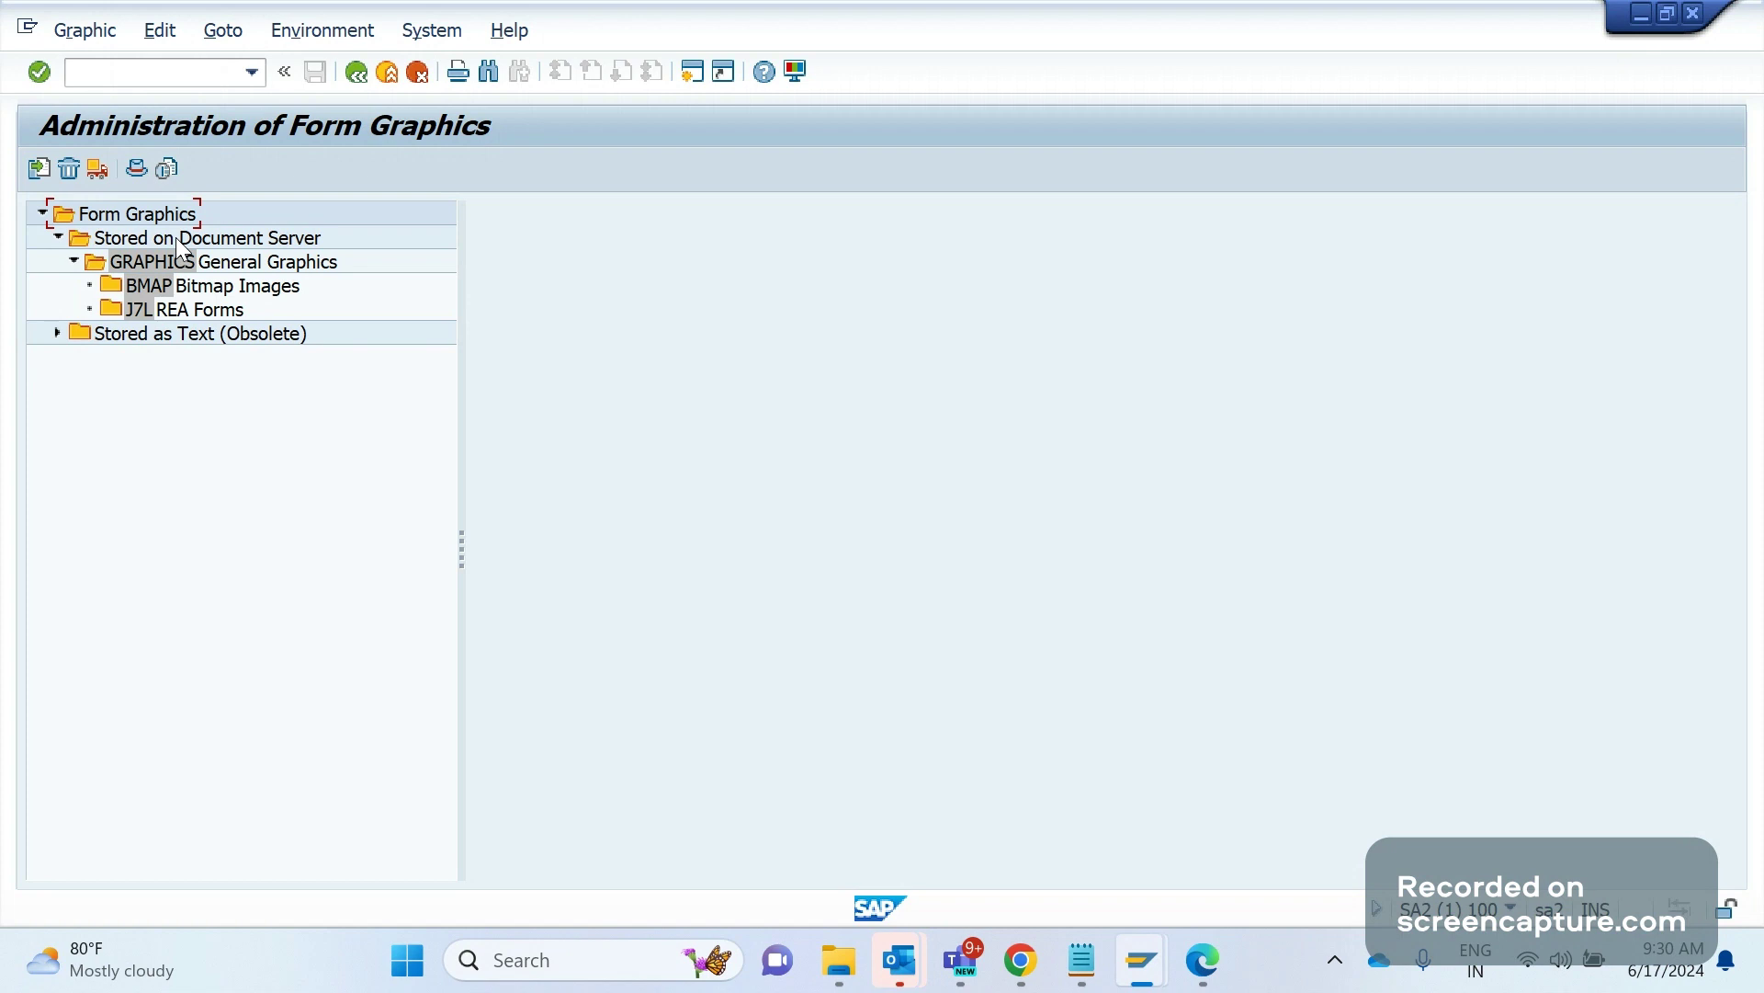
# Choose the BMAP Bitmap Images category with Color Bitmap Image type and start a graphic import.
pyautogui.click(181, 293)
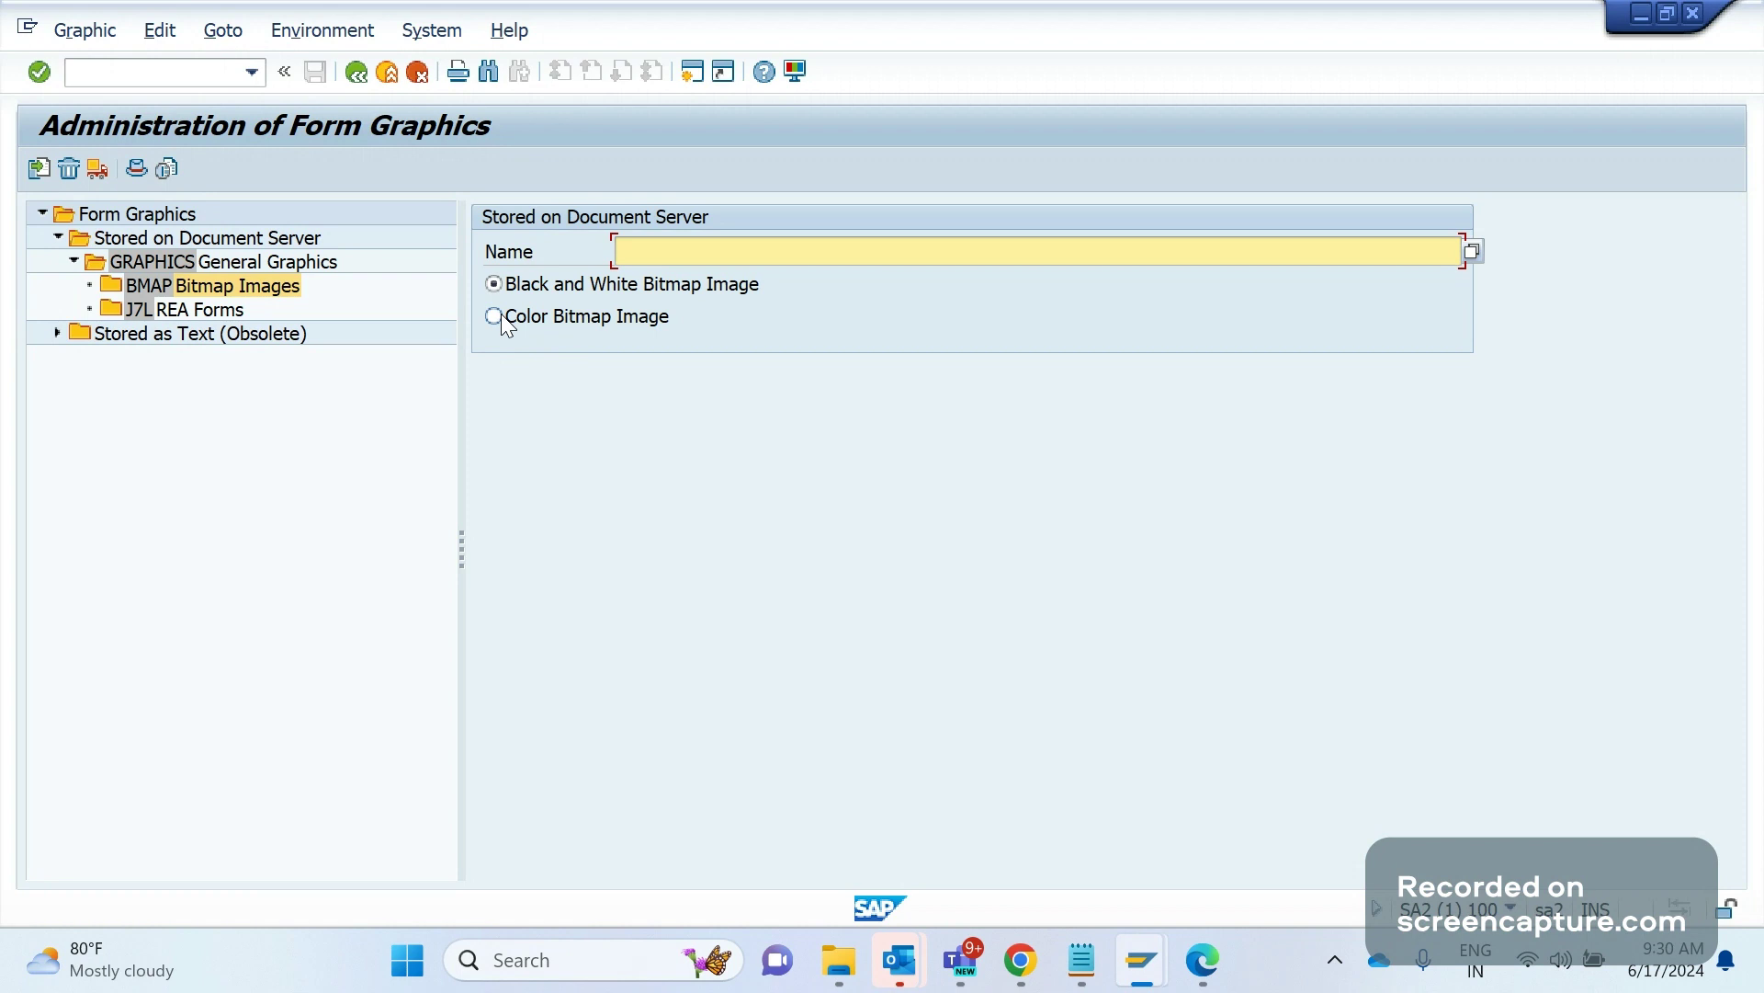
pyautogui.click(502, 318)
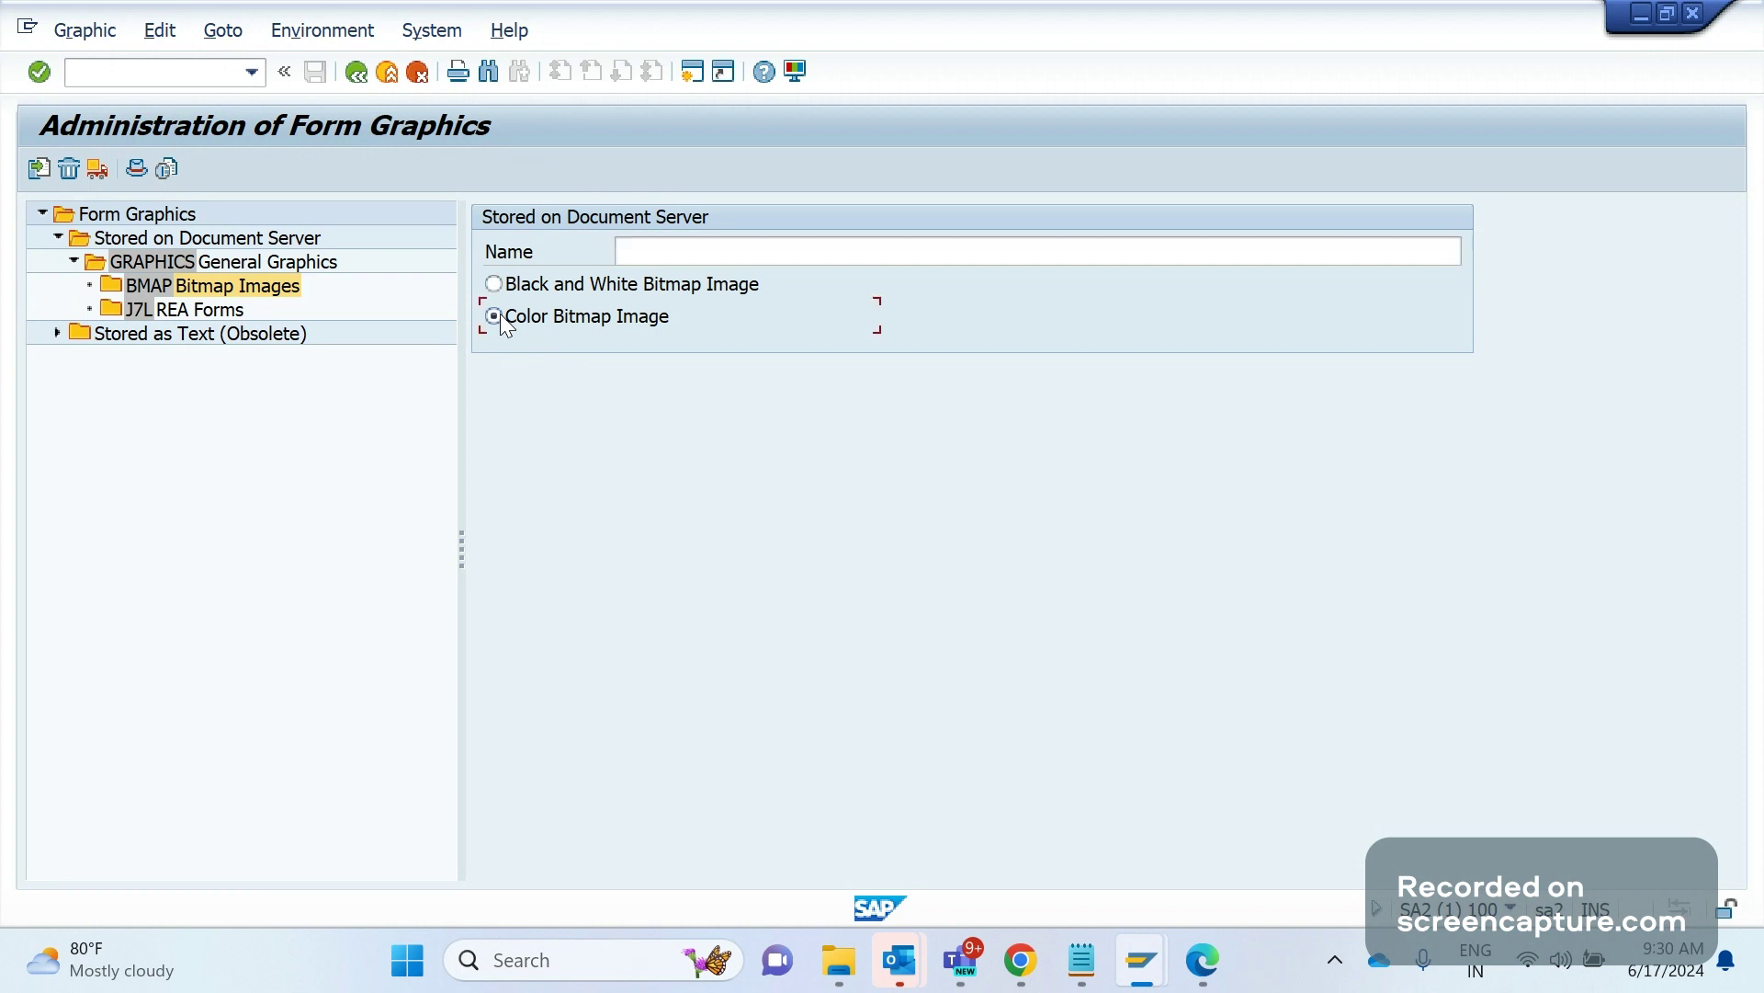
pyautogui.click(38, 175)
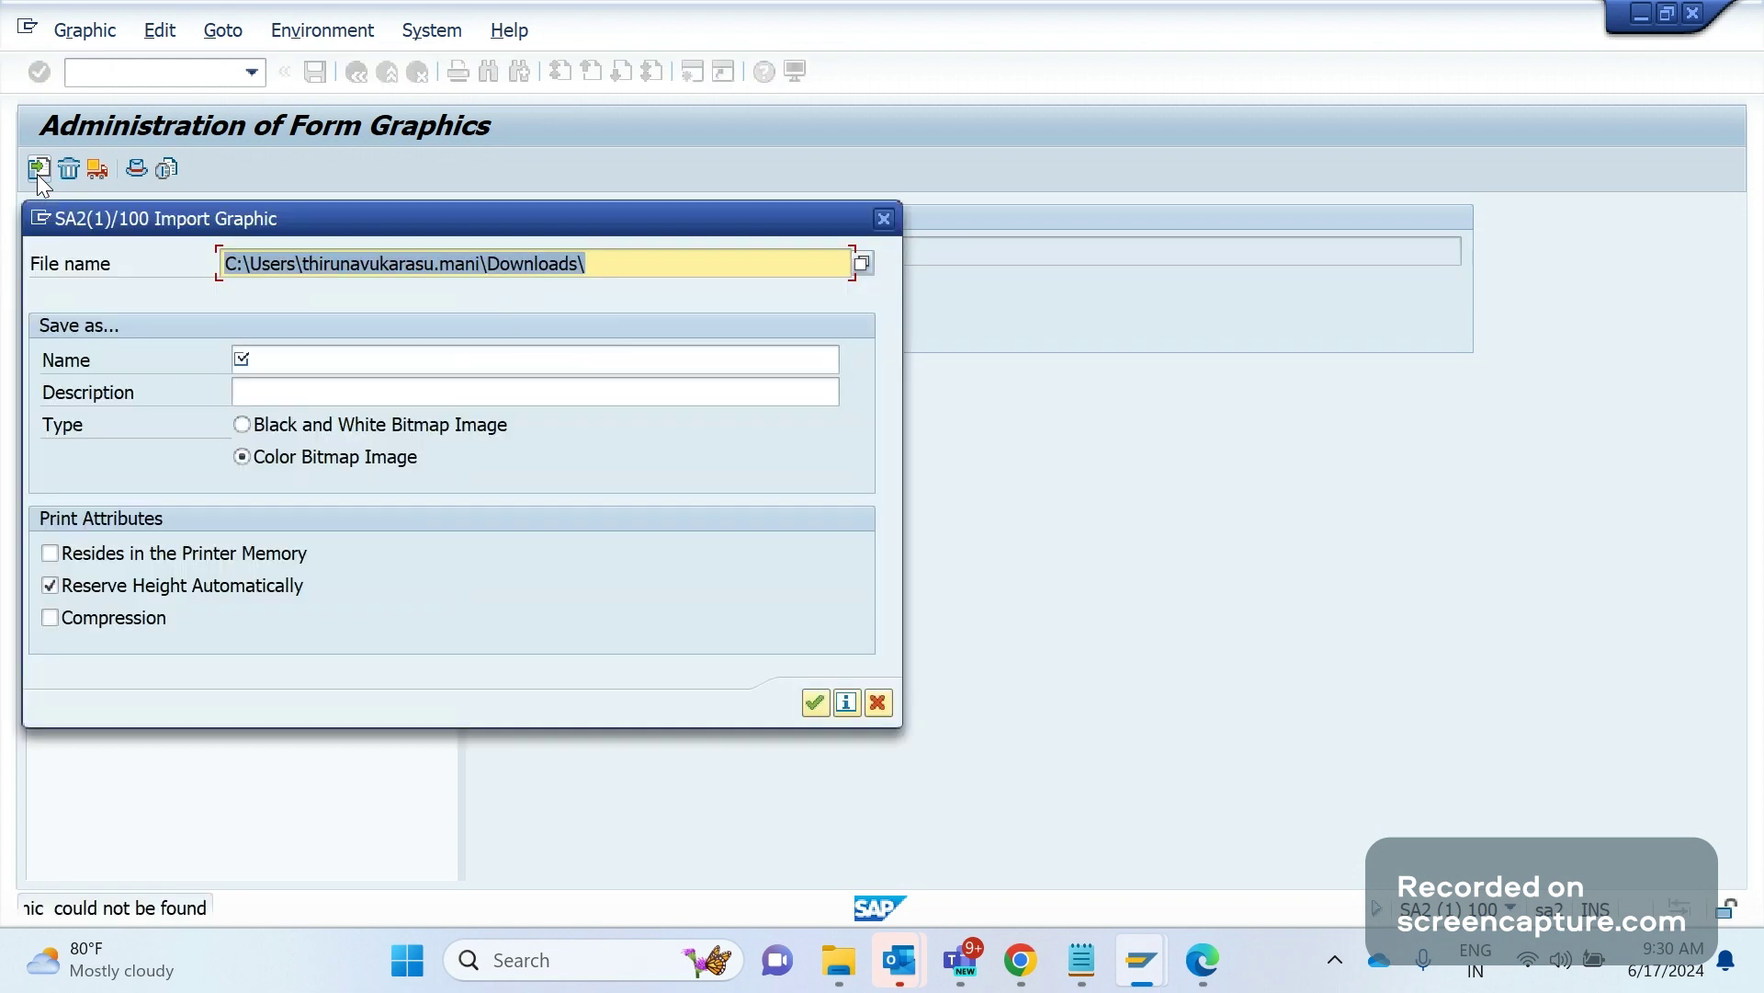
# Import sample_1920×1280.bmp from Downloads as a color bitmap named 'Order logo'.
pyautogui.click(857, 267)
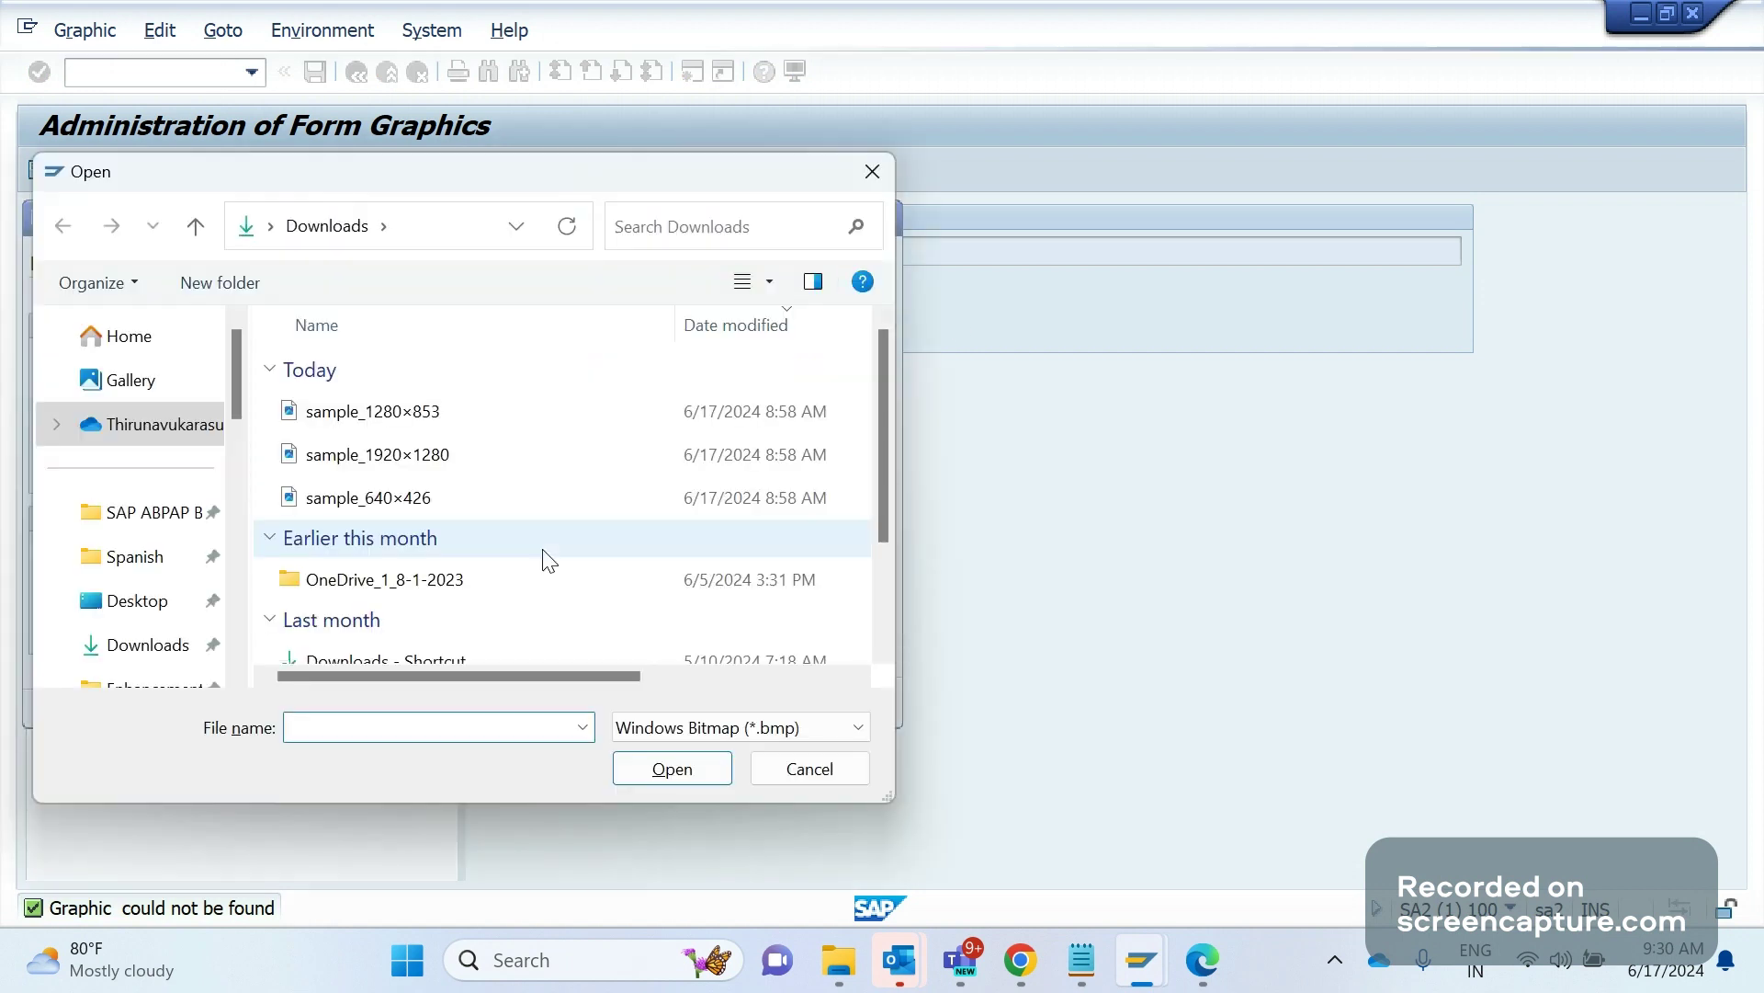
pyautogui.click(384, 466)
pyautogui.doubleClick(388, 461)
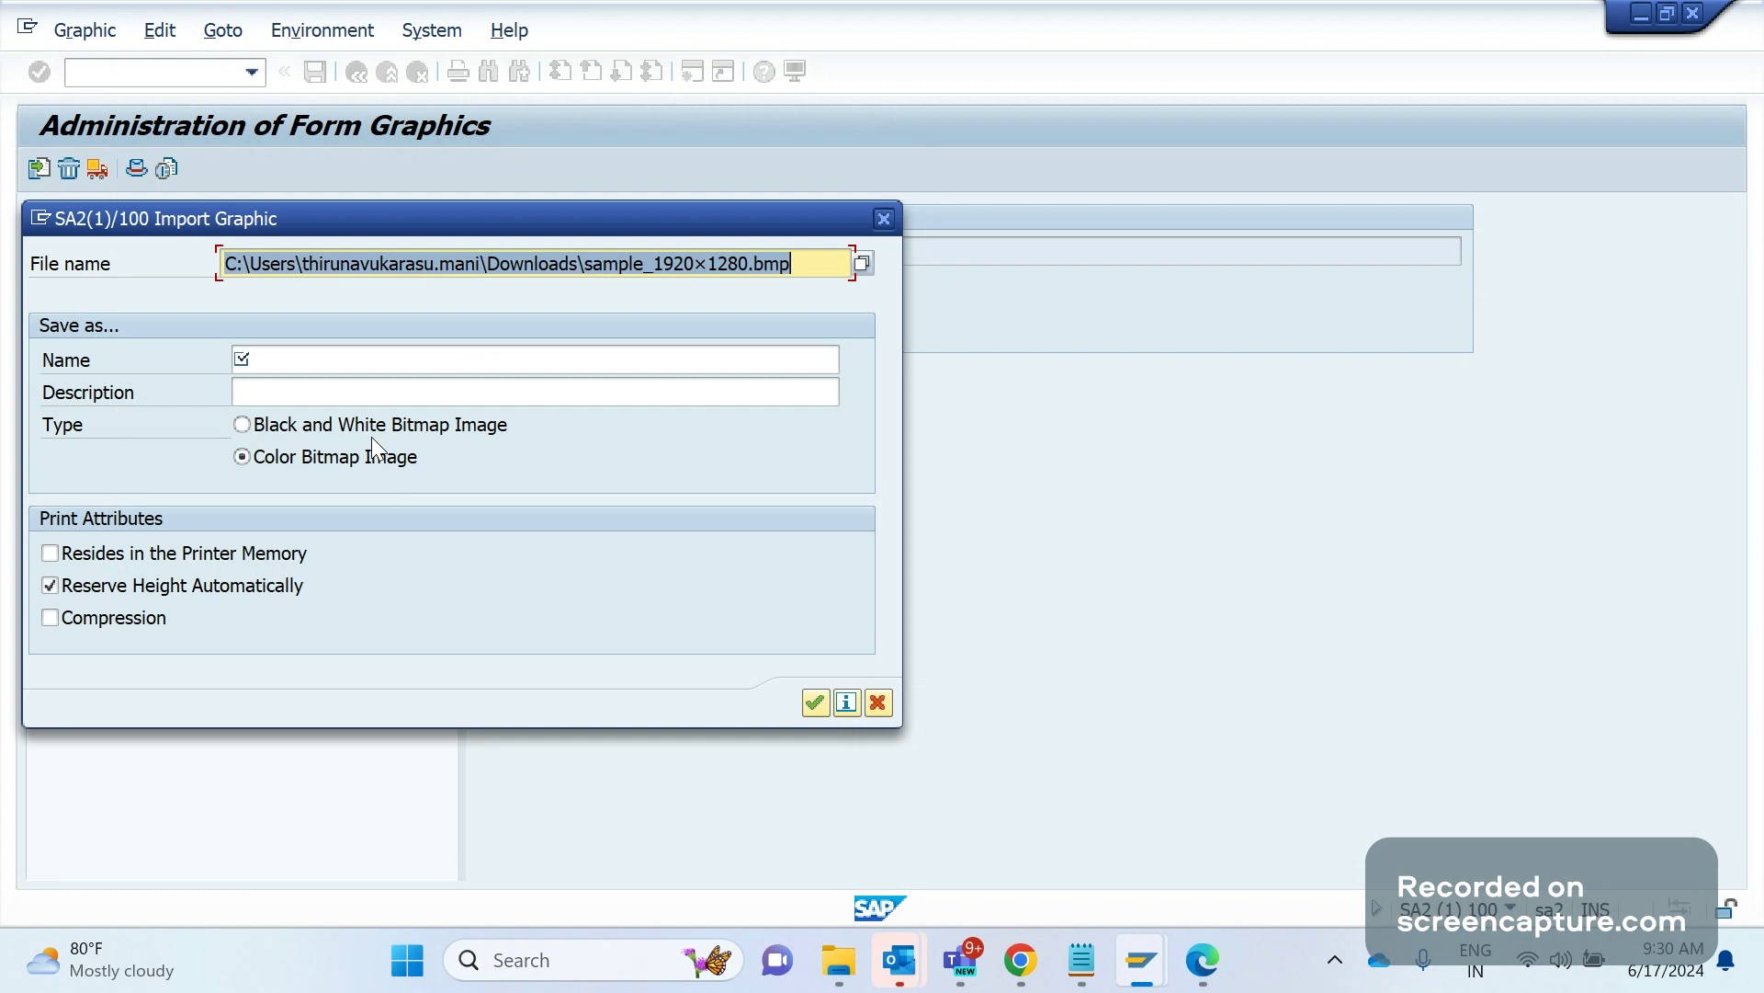
pyautogui.click(345, 369)
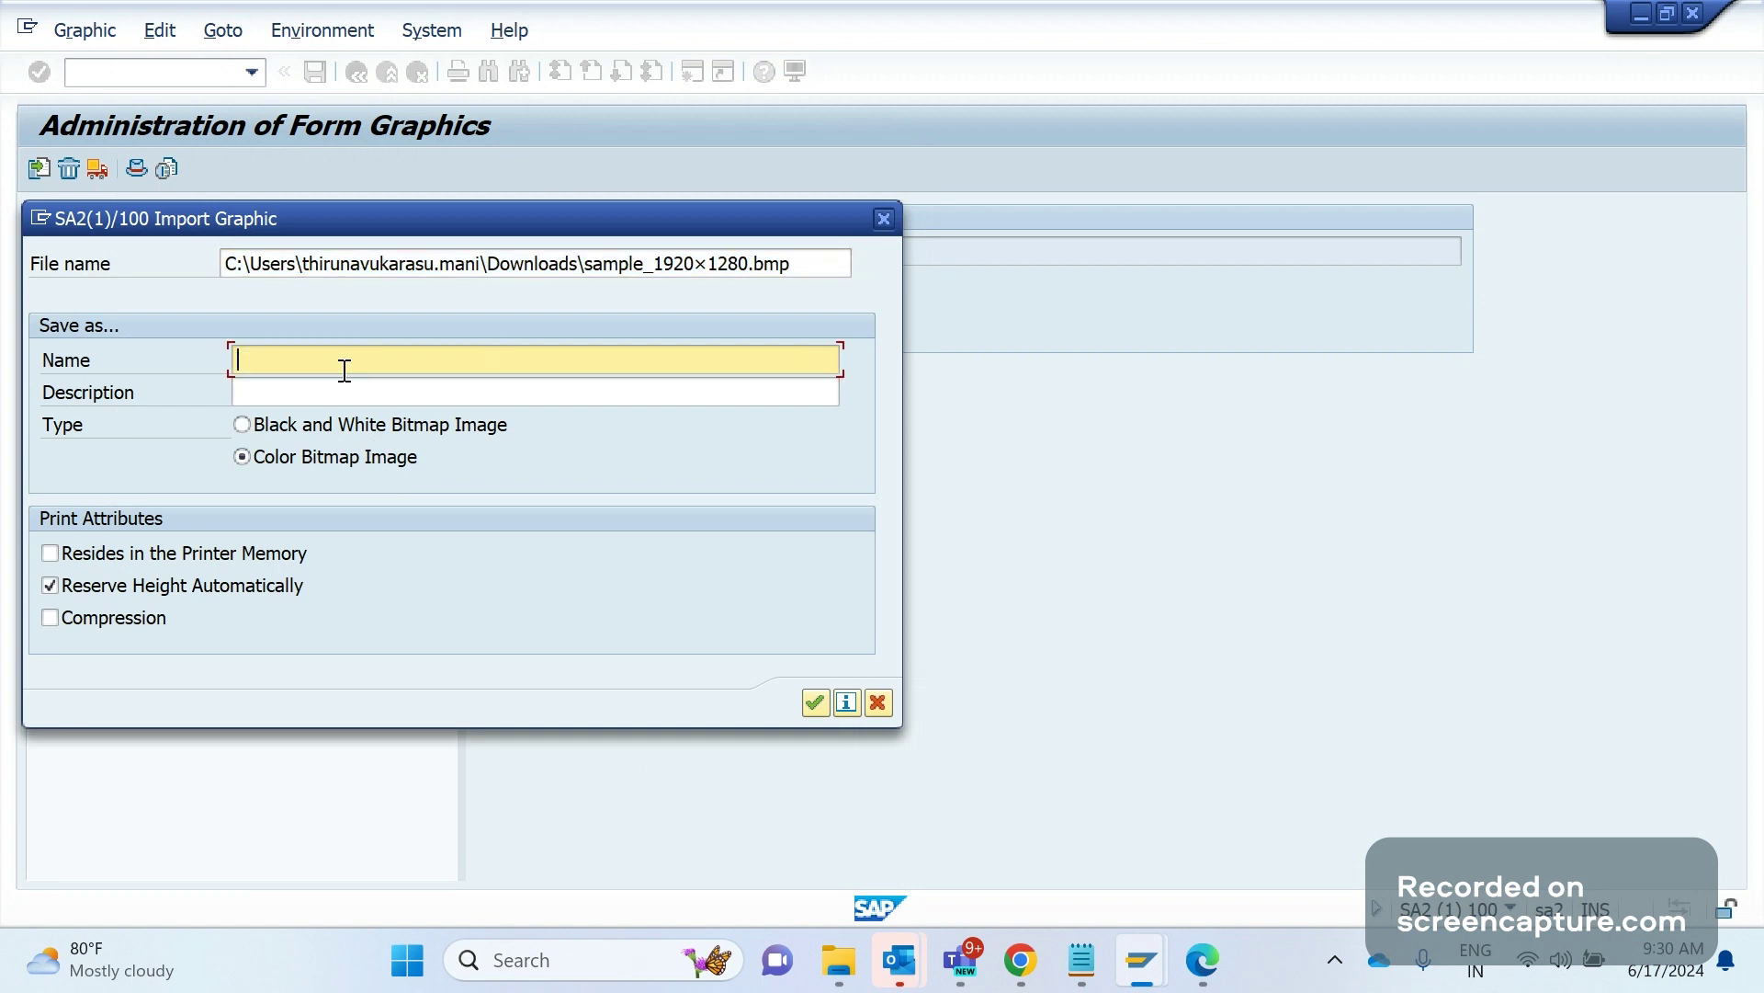
pyautogui.write('Order logo')
pyautogui.click(814, 701)
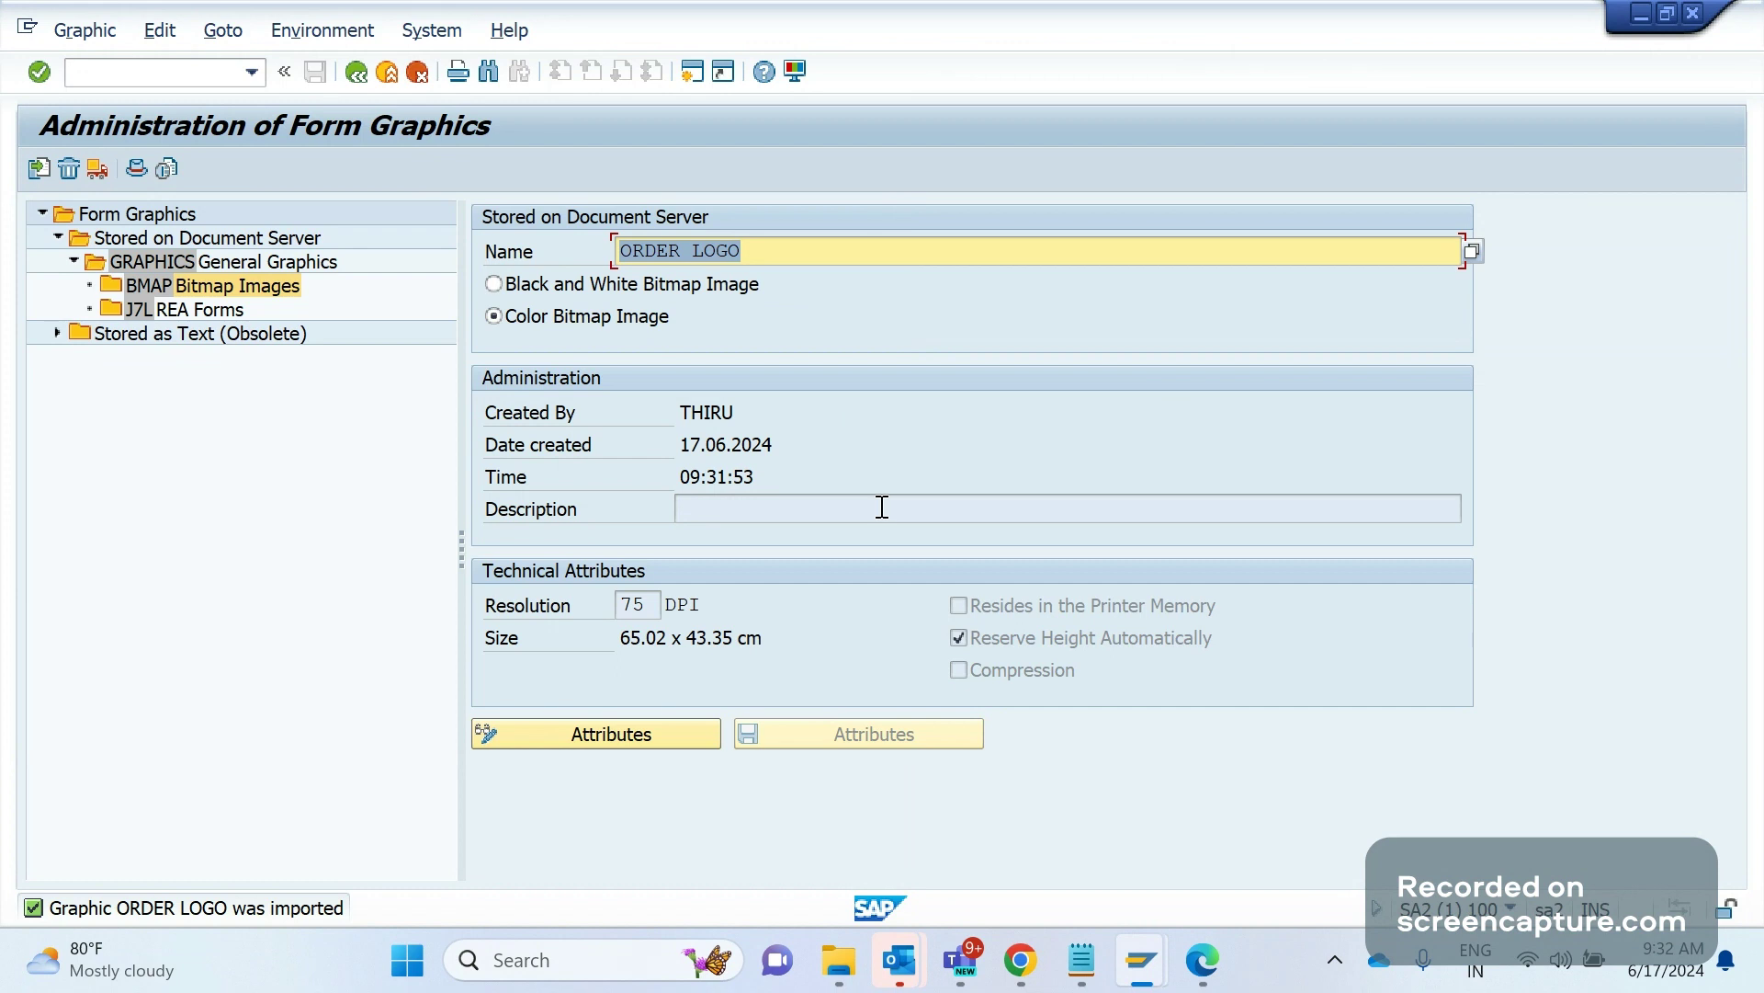
# Preview the ORDER LOGO graphic and scroll across the whole image.
pyautogui.click(166, 168)
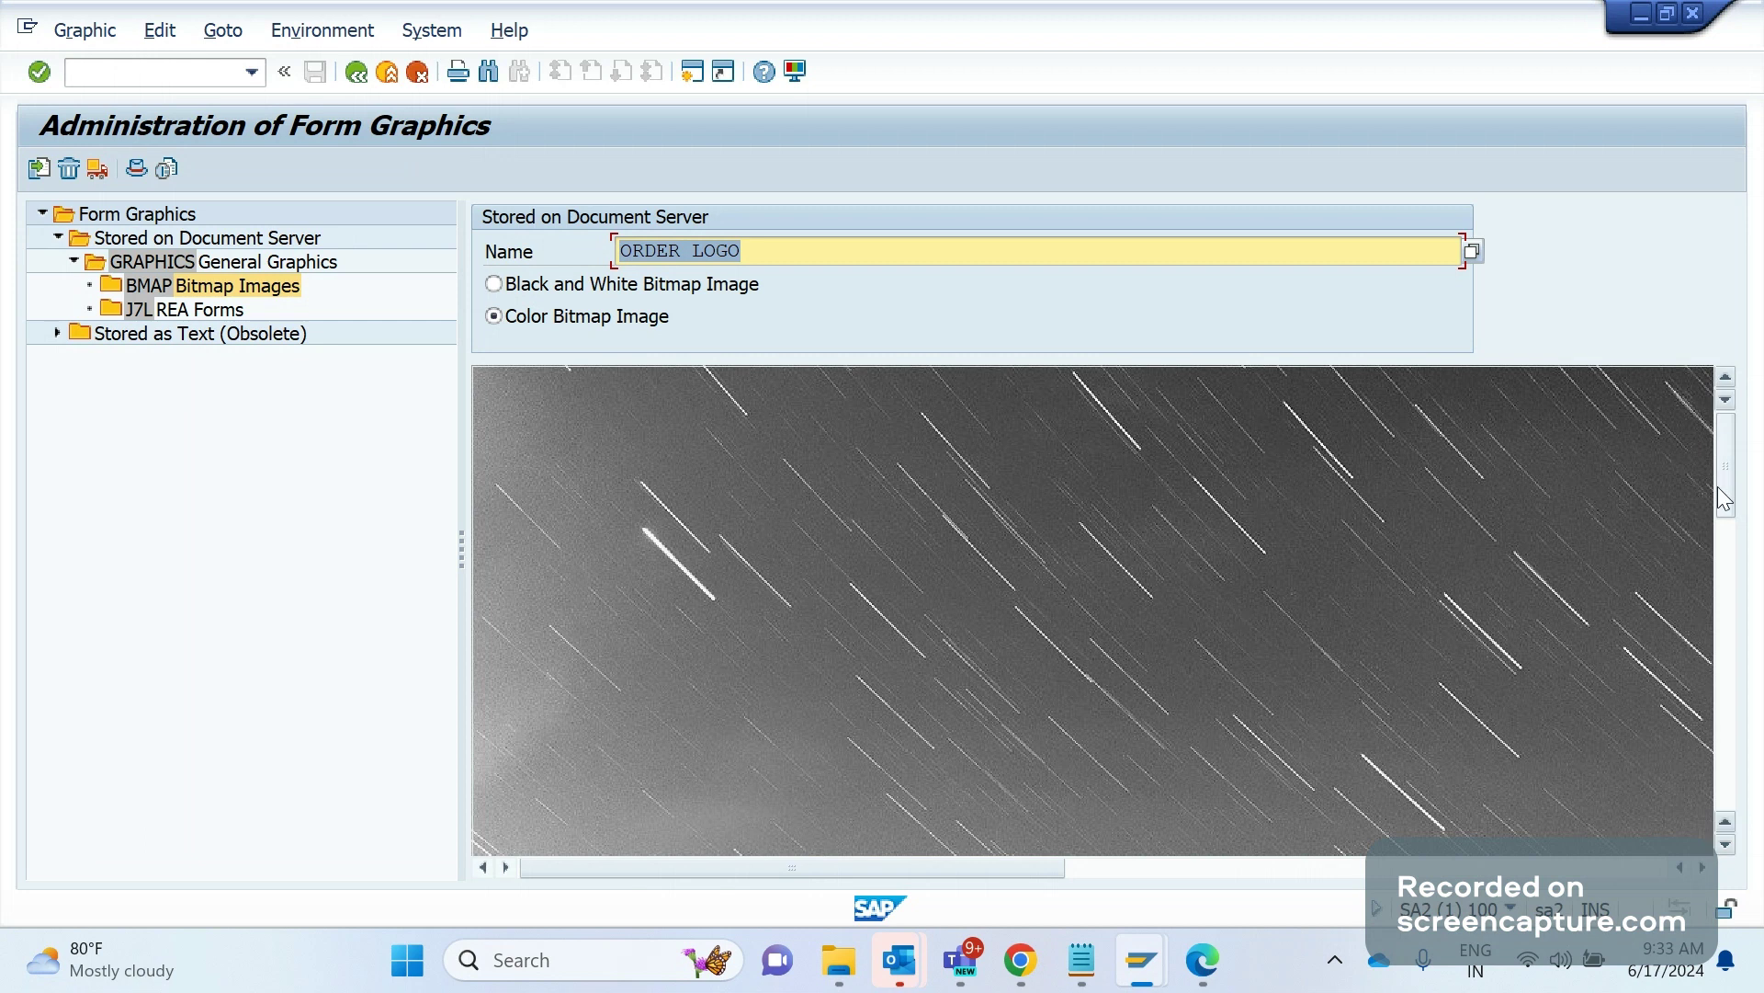
pyautogui.moveTo(1724, 499)
pyautogui.mouseDown()
pyautogui.moveTo(1707, 716)
pyautogui.moveTo(1724, 496)
pyautogui.moveTo(1724, 640)
pyautogui.mouseUp()
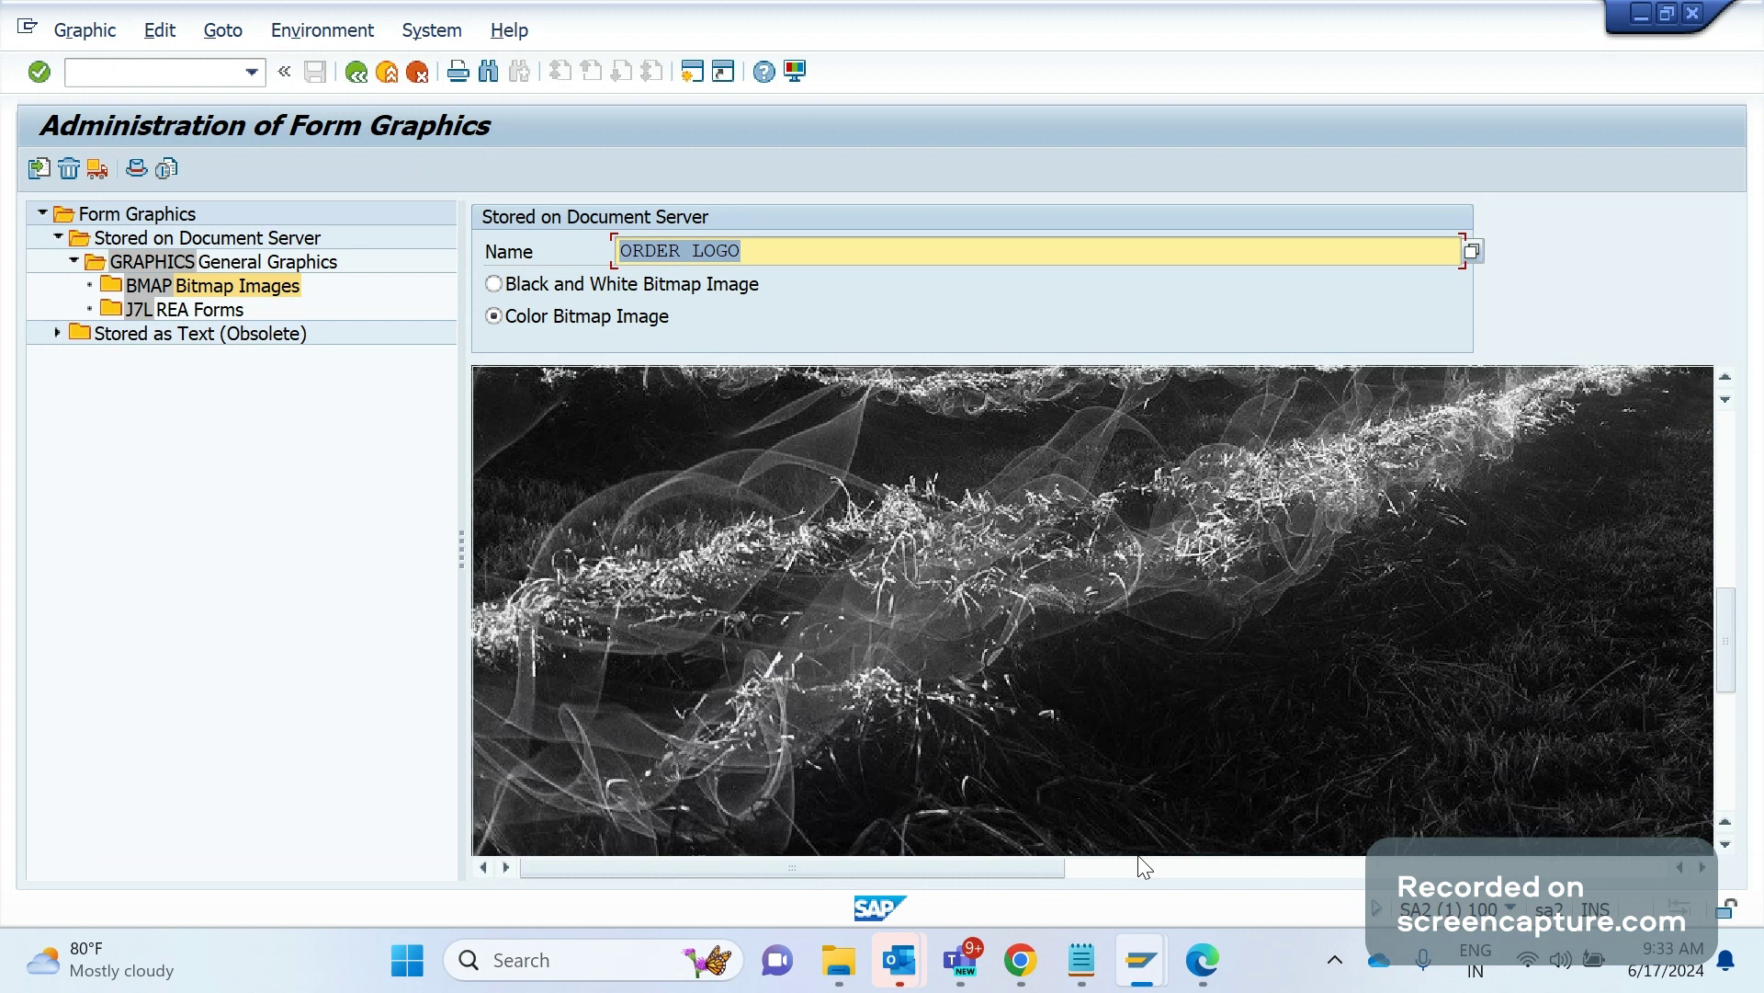
pyautogui.moveTo(1144, 867); pyautogui.dragTo(1442, 866)
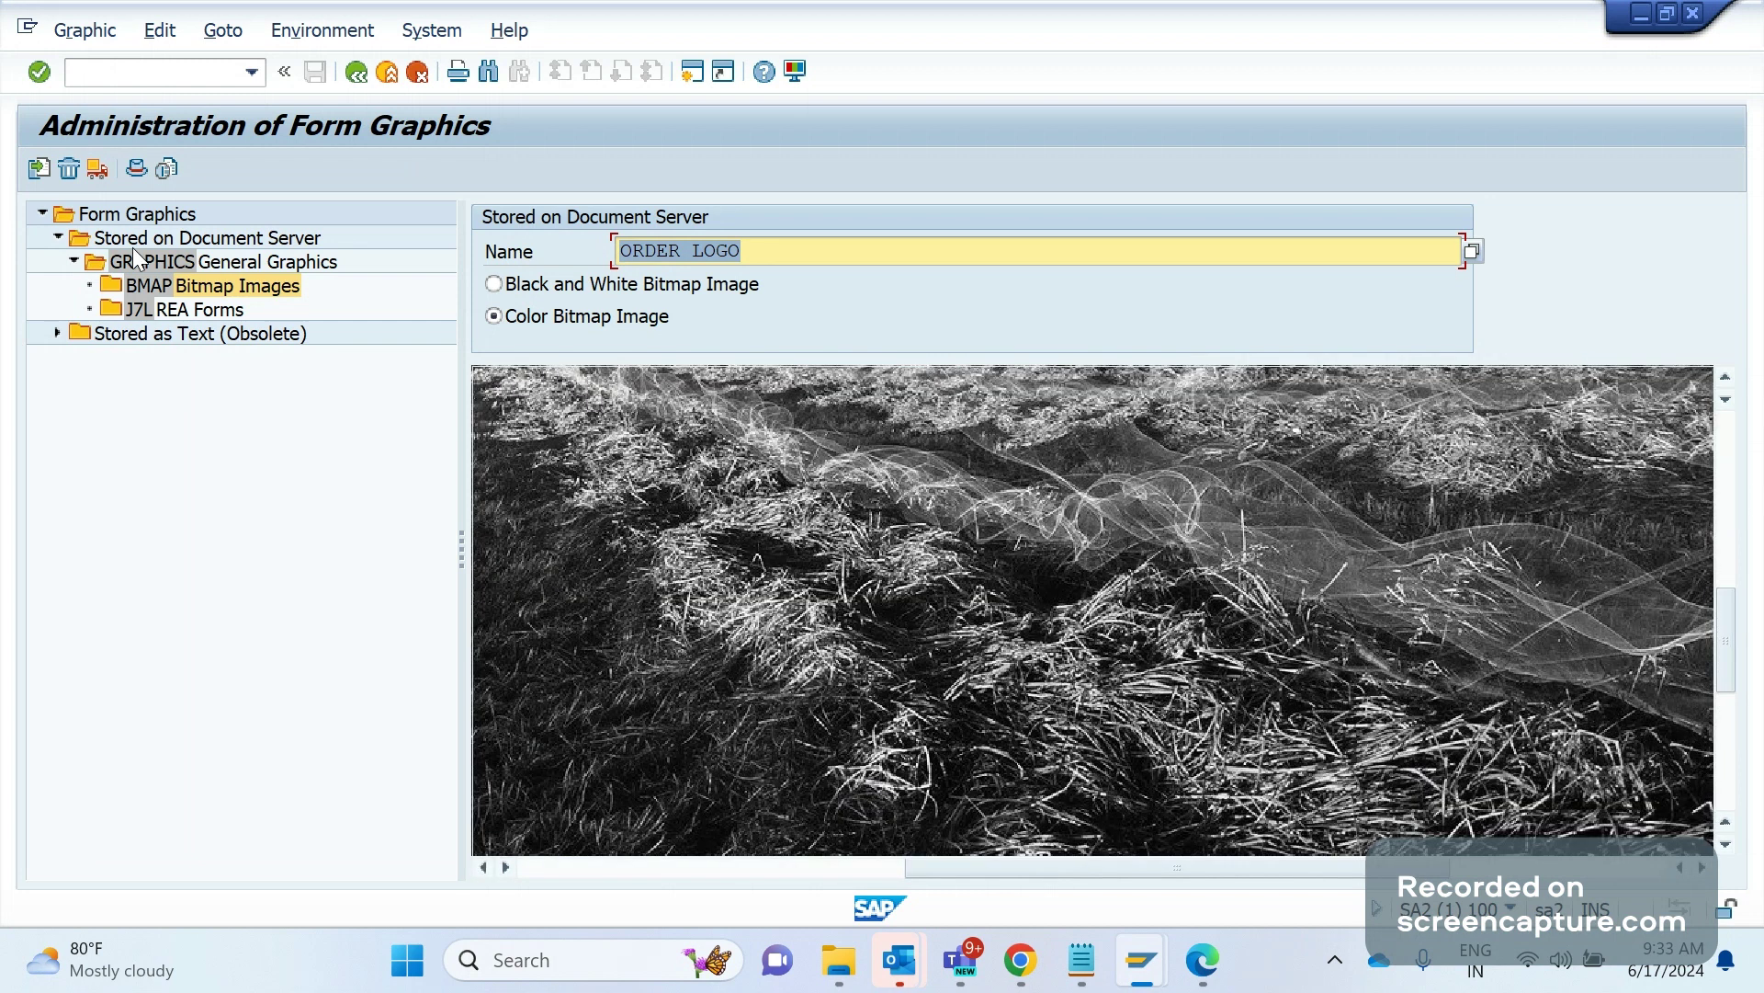
# Start the SMARTFORMS transaction, retrying after the mistyped transaction codes.
pyautogui.click(119, 71)
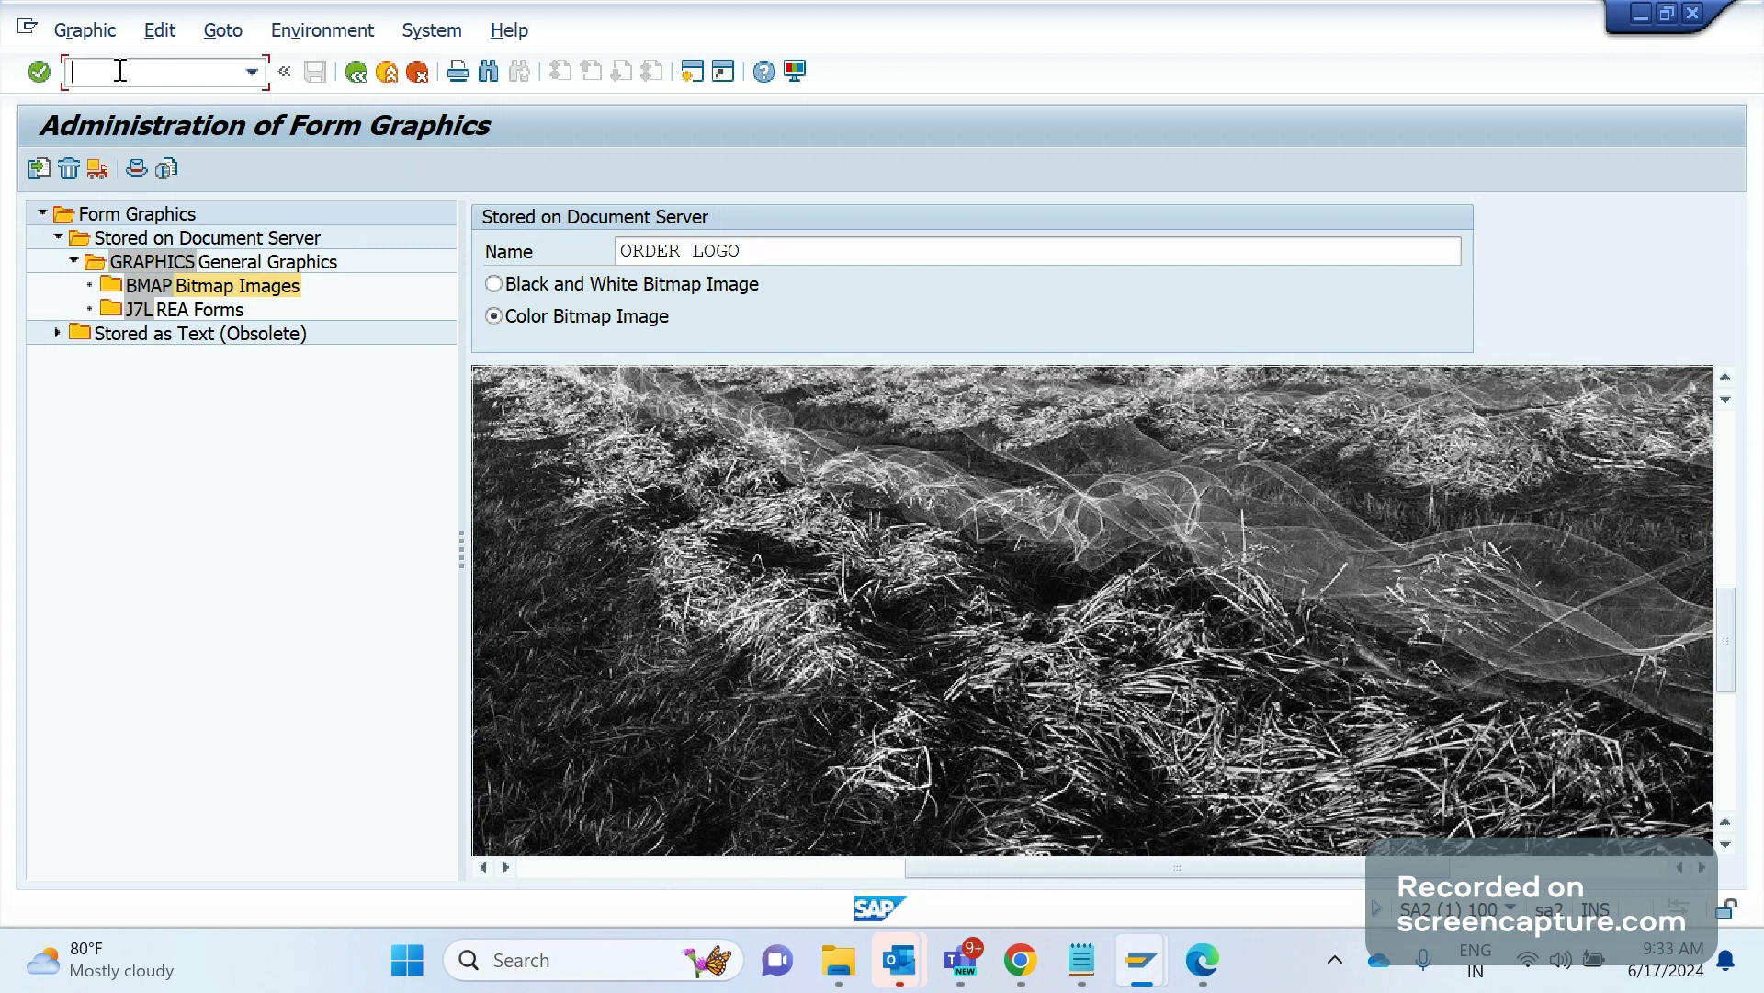
pyautogui.write('/osmartfroms')
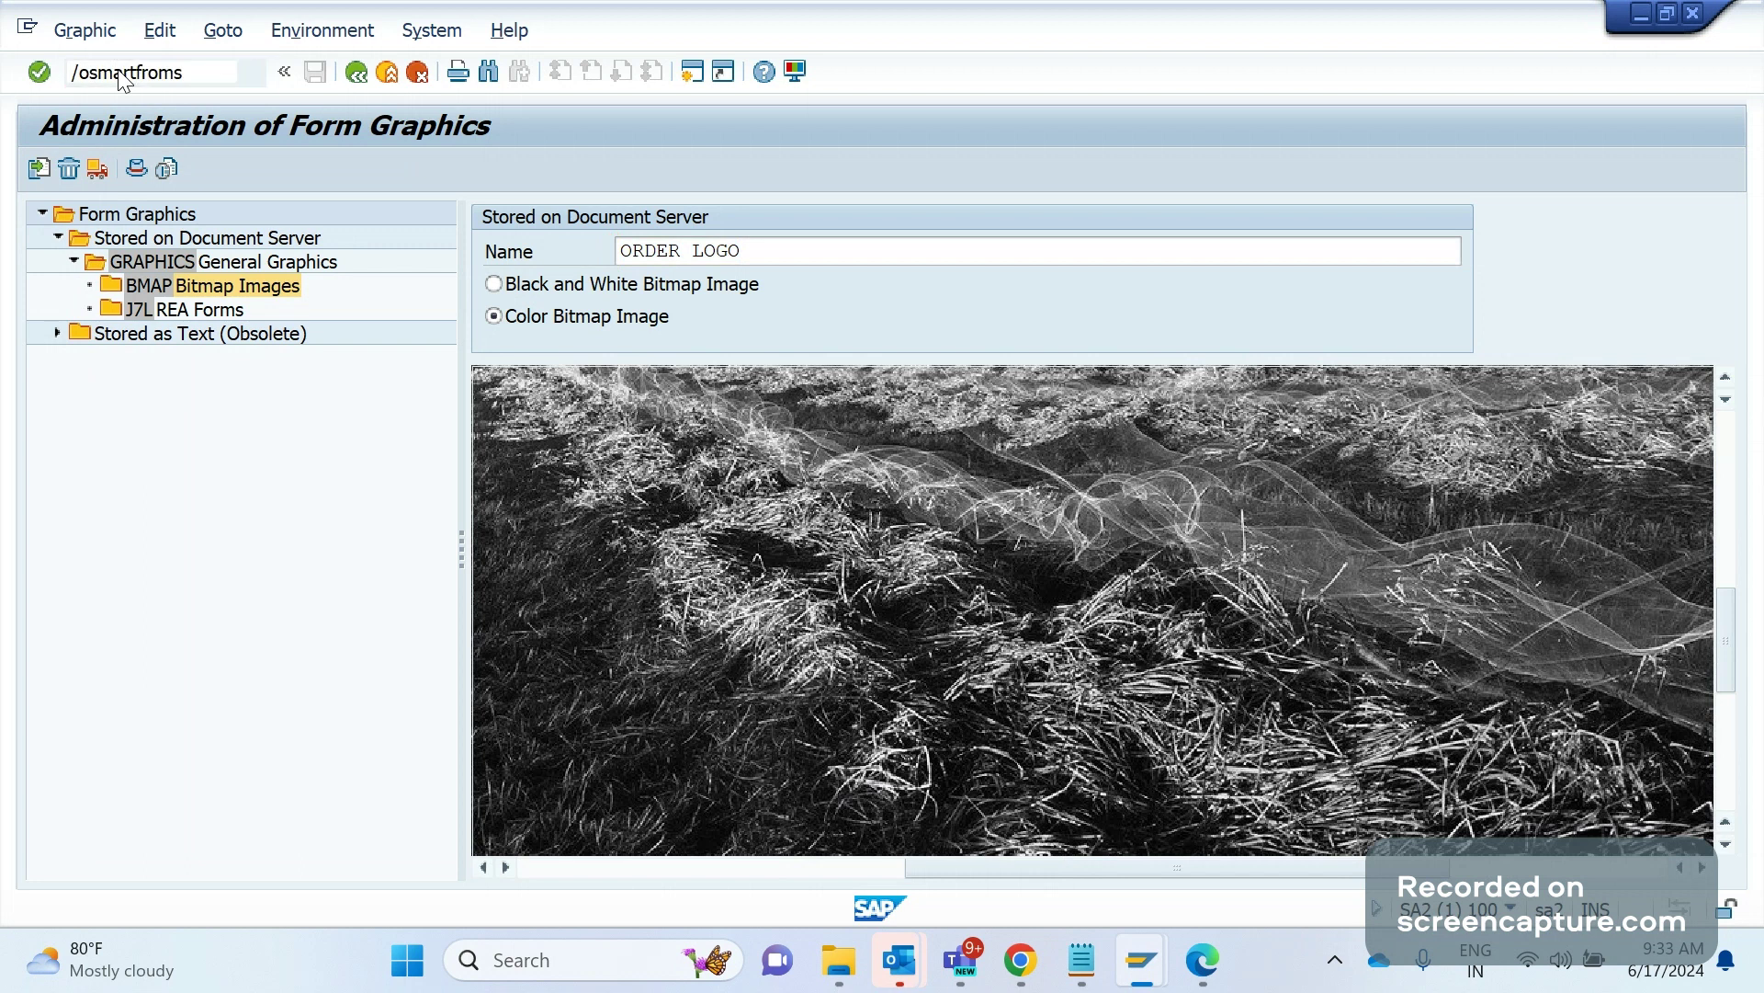
pyautogui.press('Return')
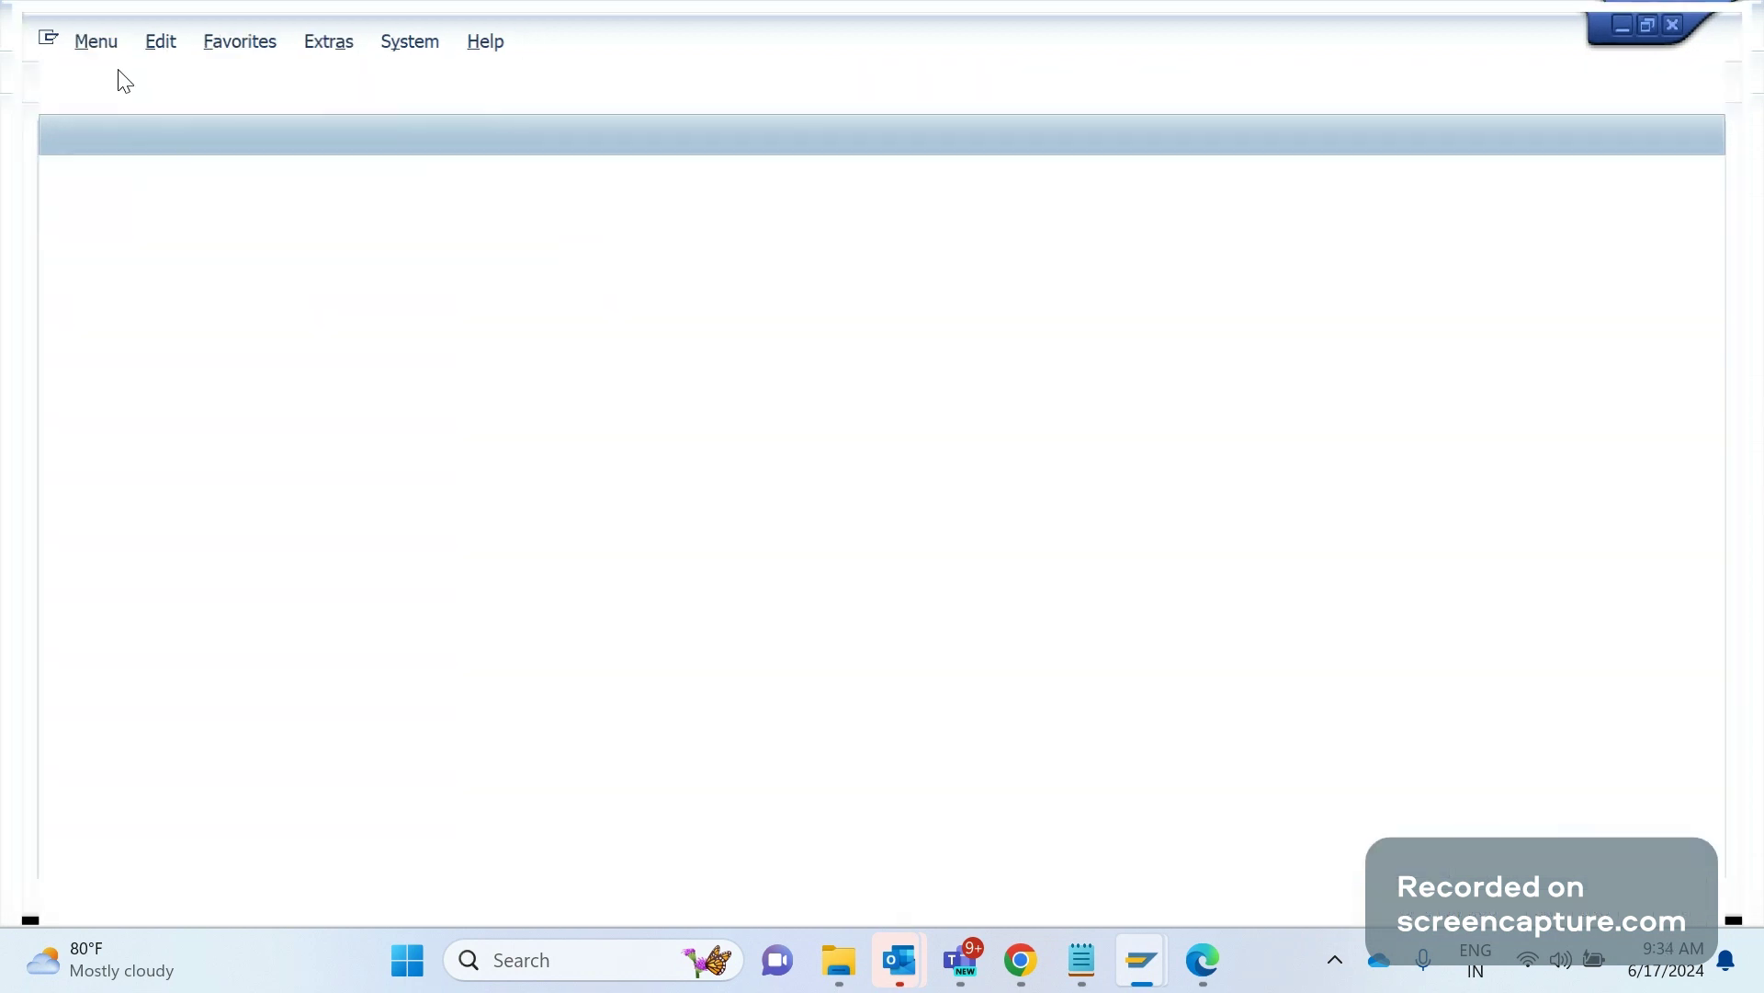
pyautogui.write('SM')
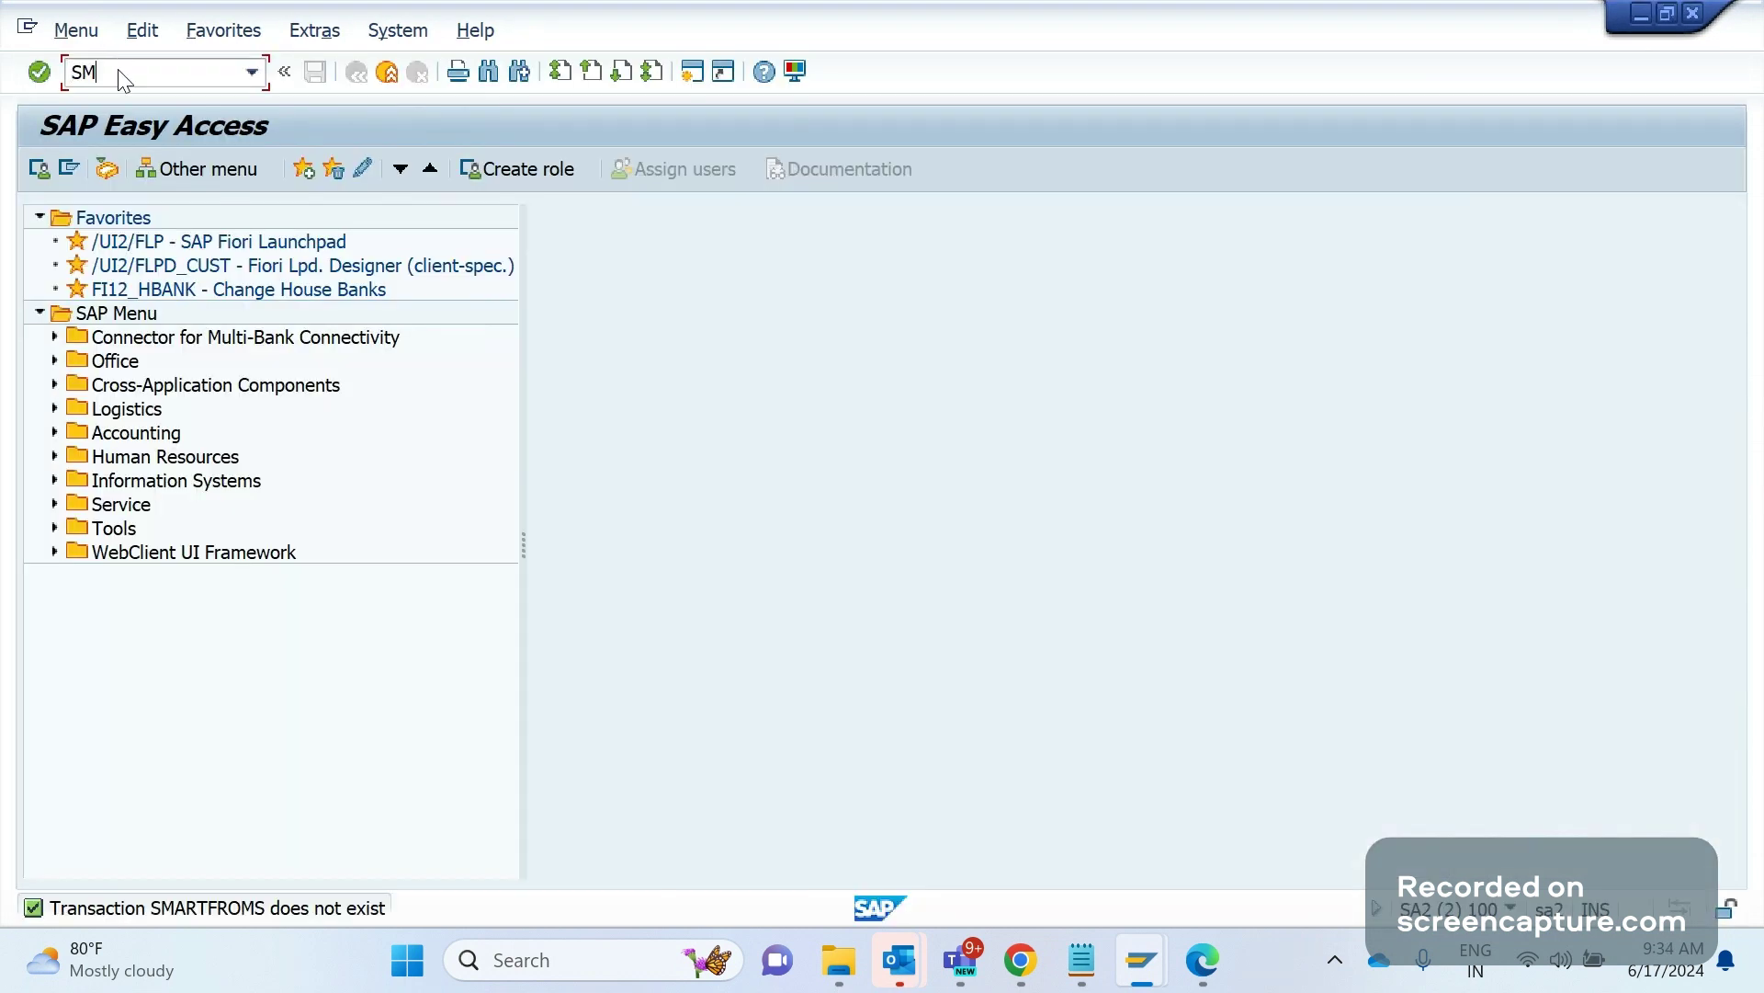
pyautogui.write('ARTFORM')
pyautogui.press('Return')
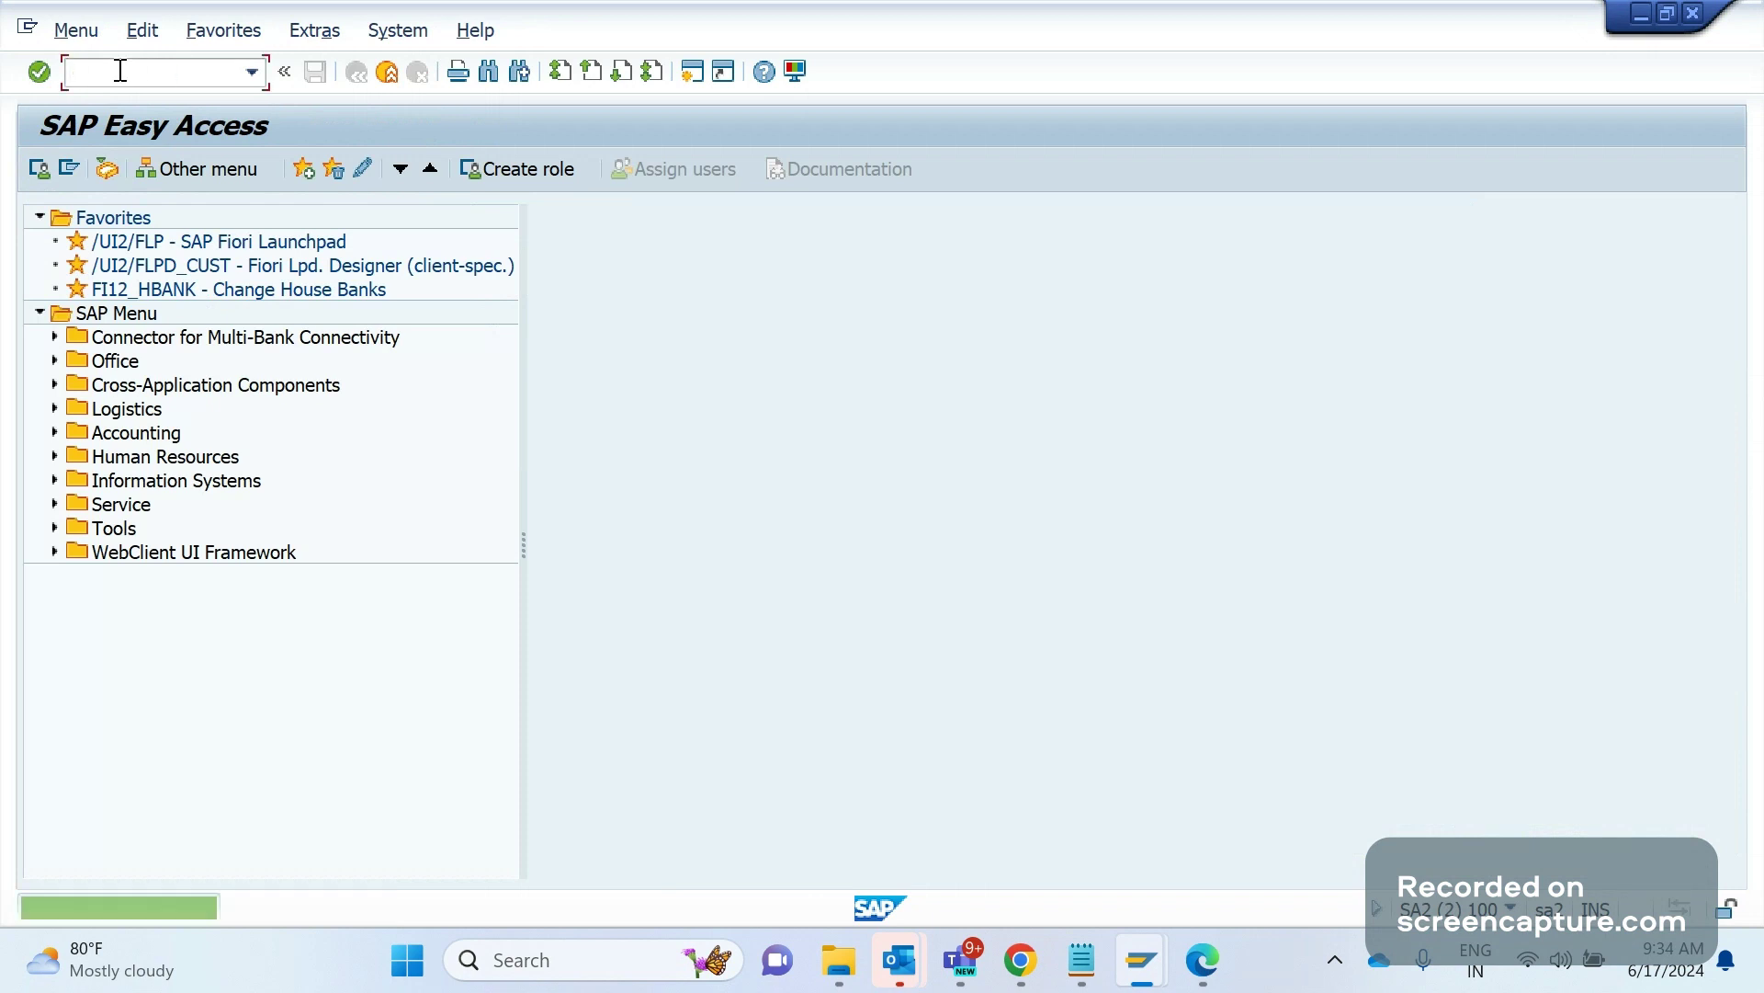
pyautogui.write('SMART')
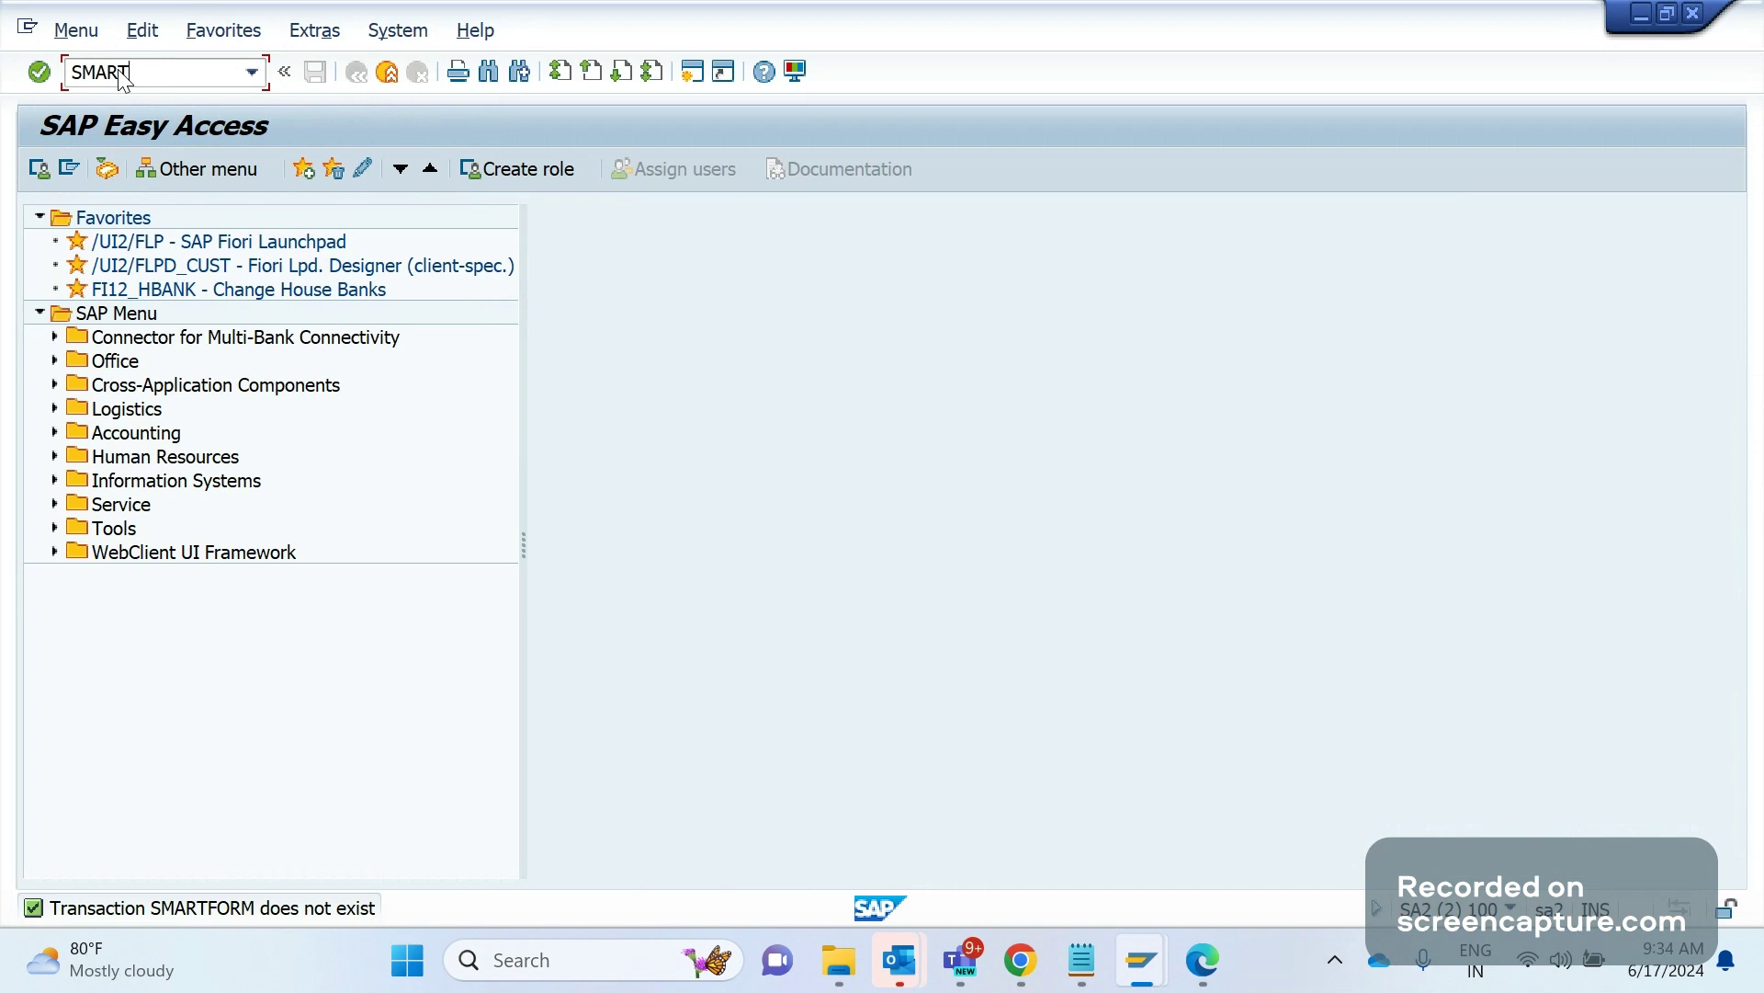
pyautogui.write('FORM')
pyautogui.press('Return')
pyautogui.write('S')
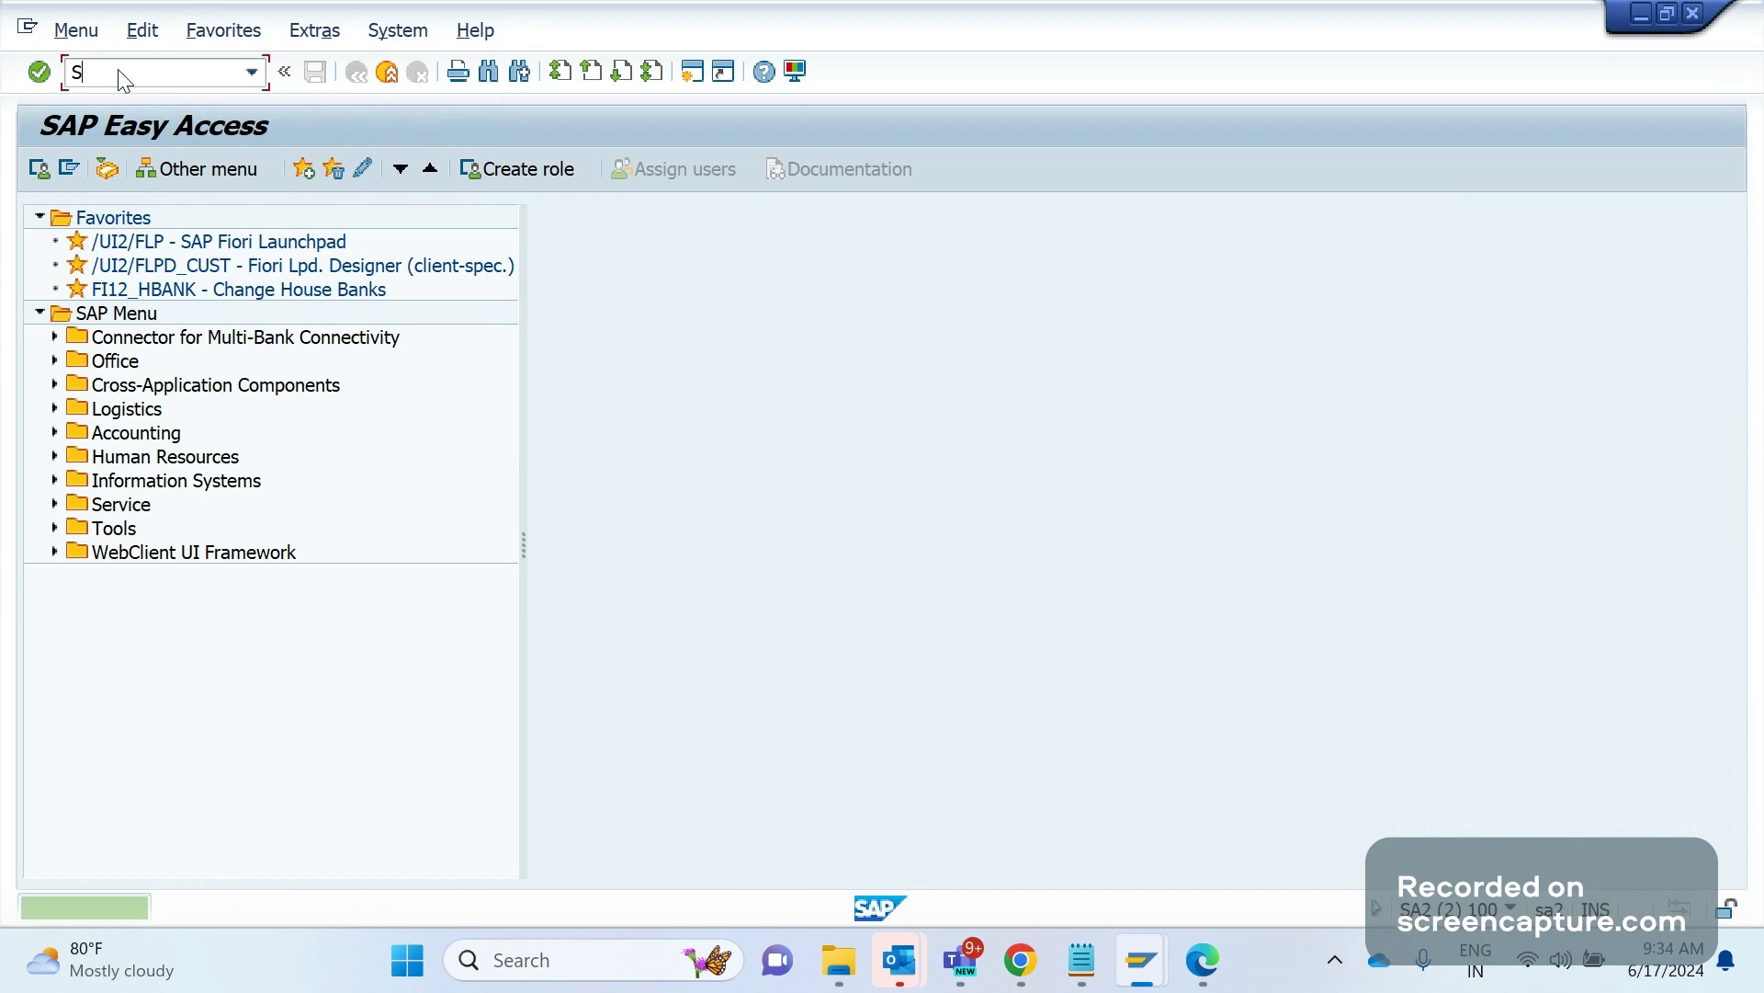
pyautogui.write('MARTFORMS')
pyautogui.press('Return')
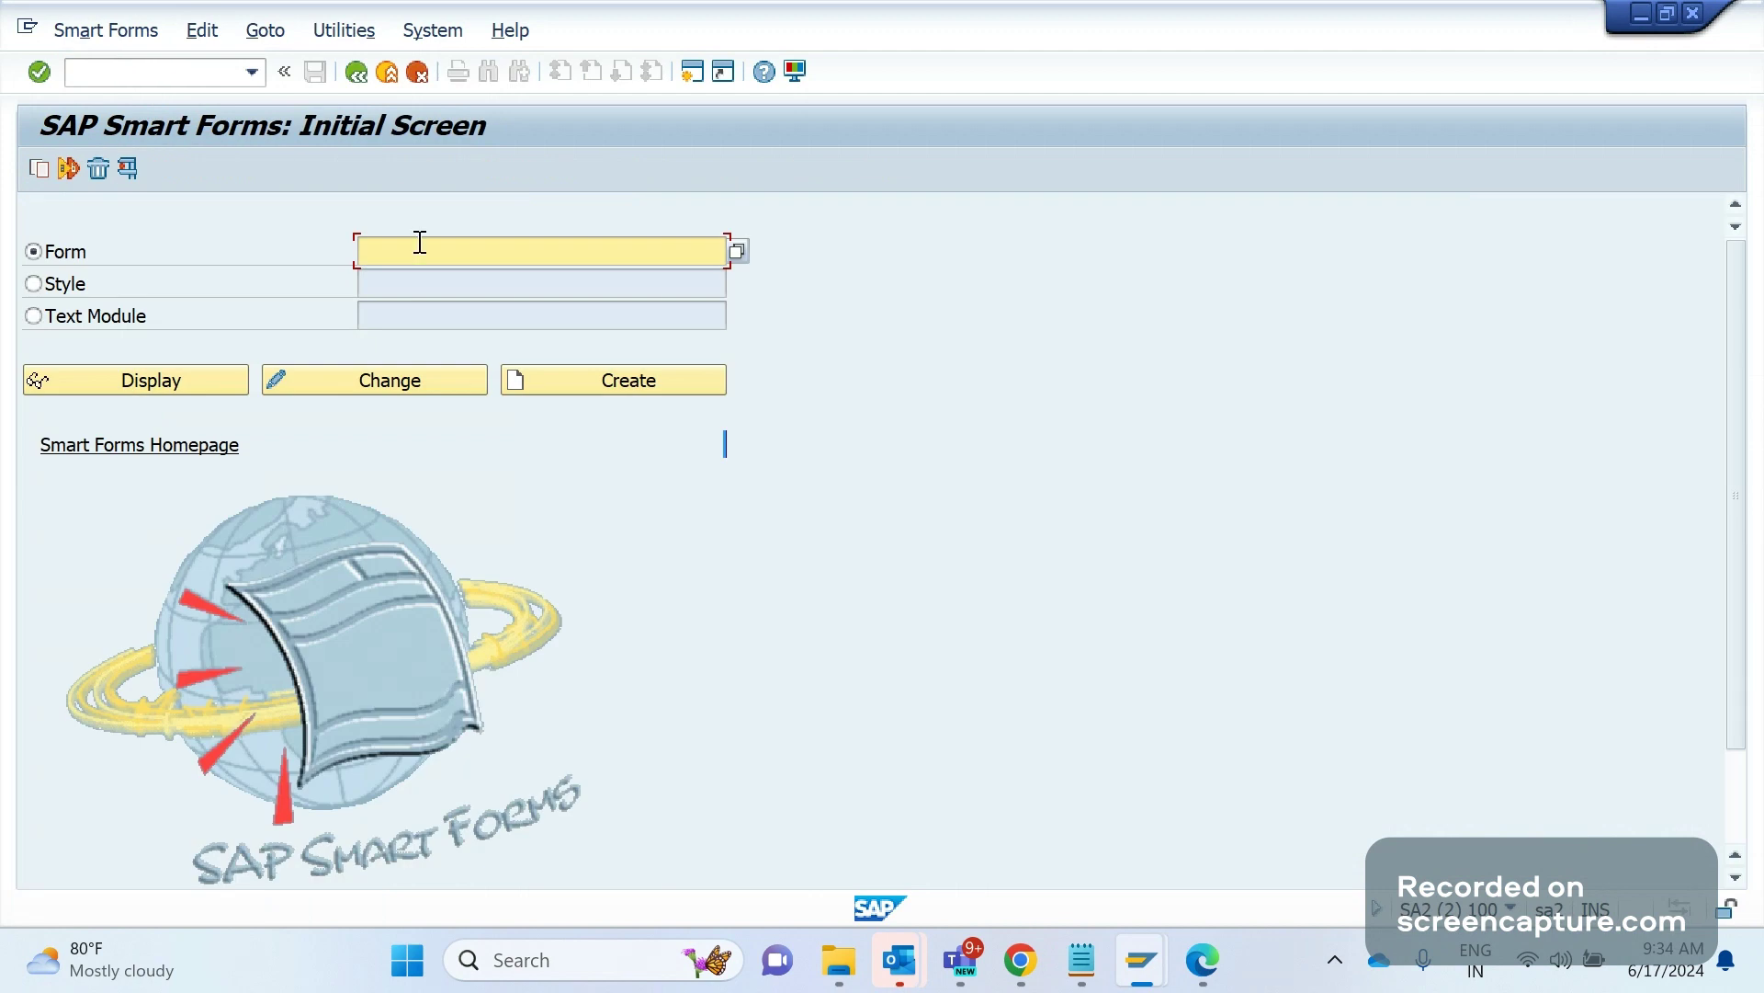
# Create the new Smart Form ZTEST1 from the initial screen.
pyautogui.write('ZTEST')
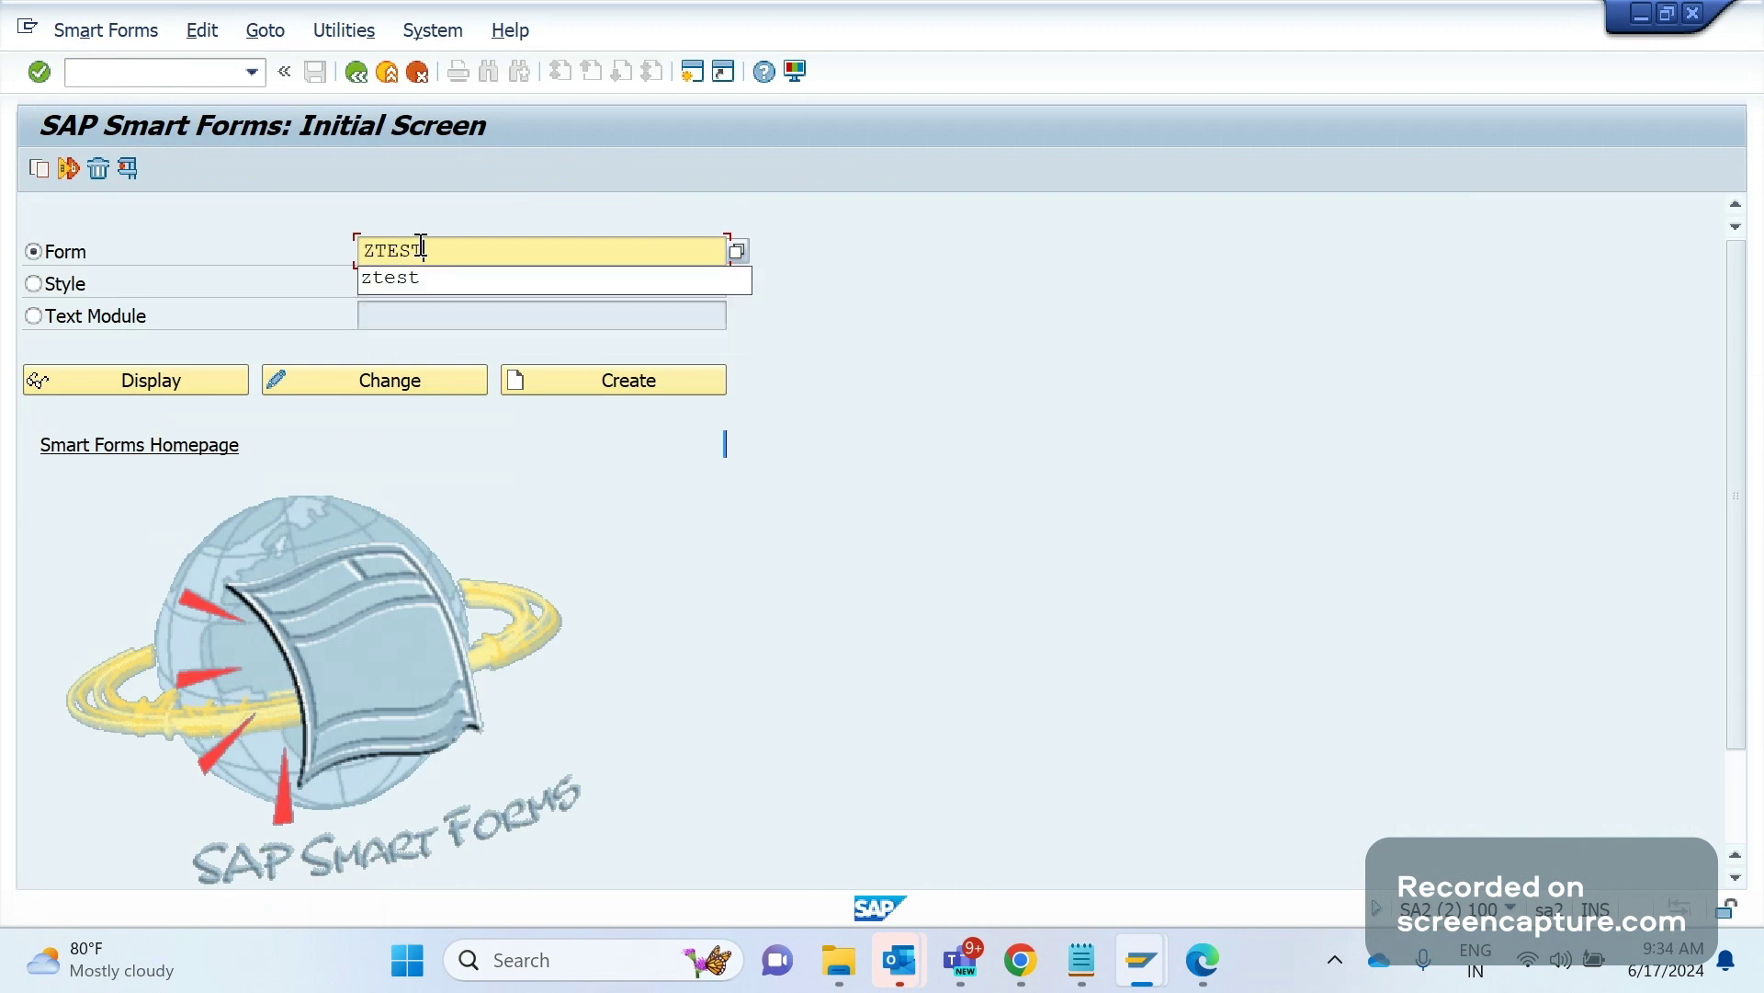
pyautogui.write('1')
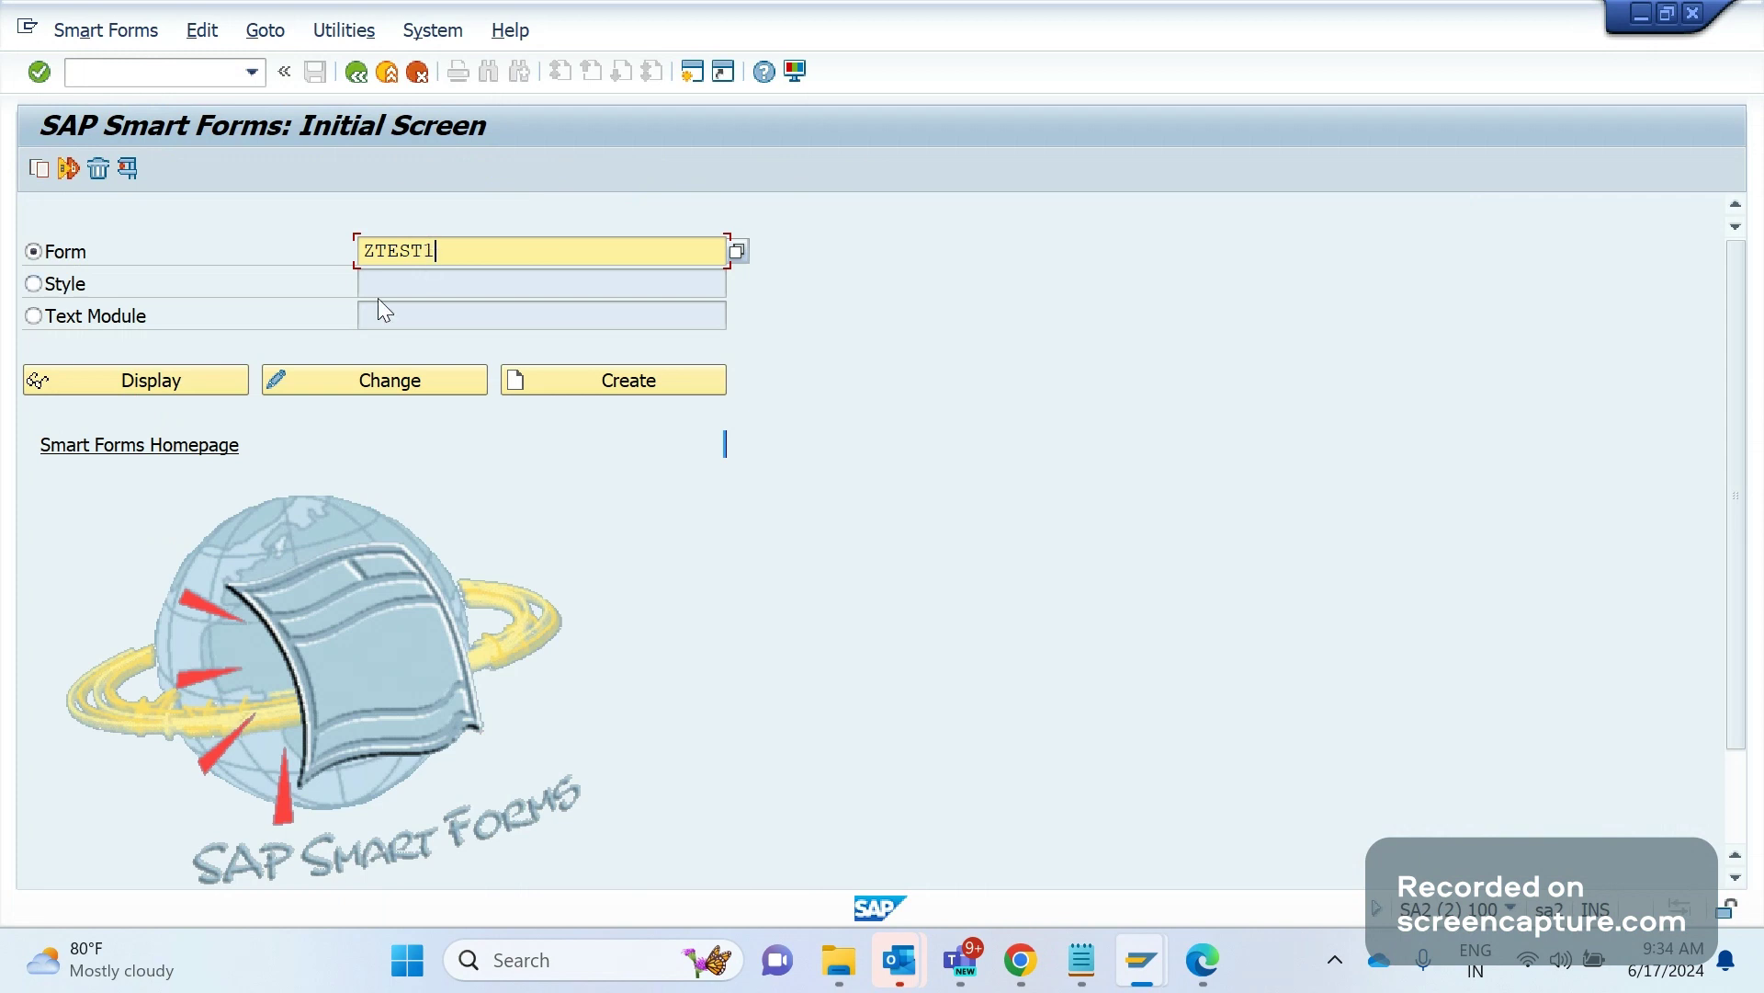
pyautogui.click(623, 389)
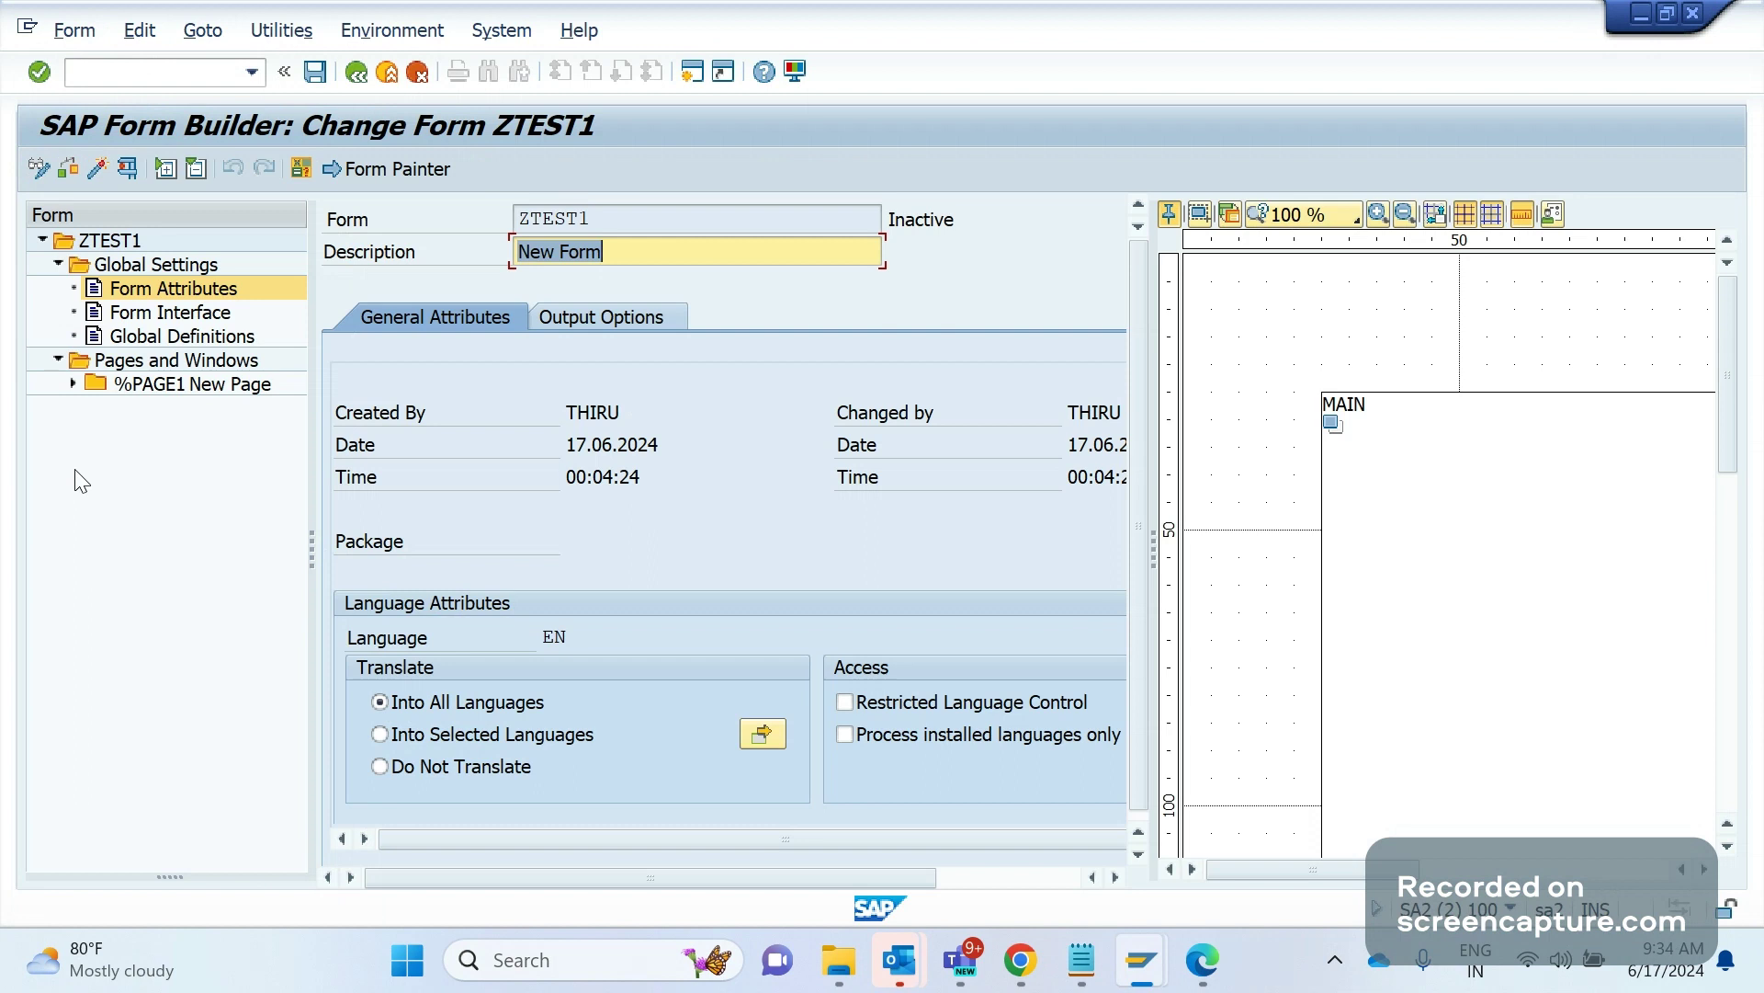
# Insert a new graphic node under page %PAGE1 through Create > Graphic.
pyautogui.click(73, 384)
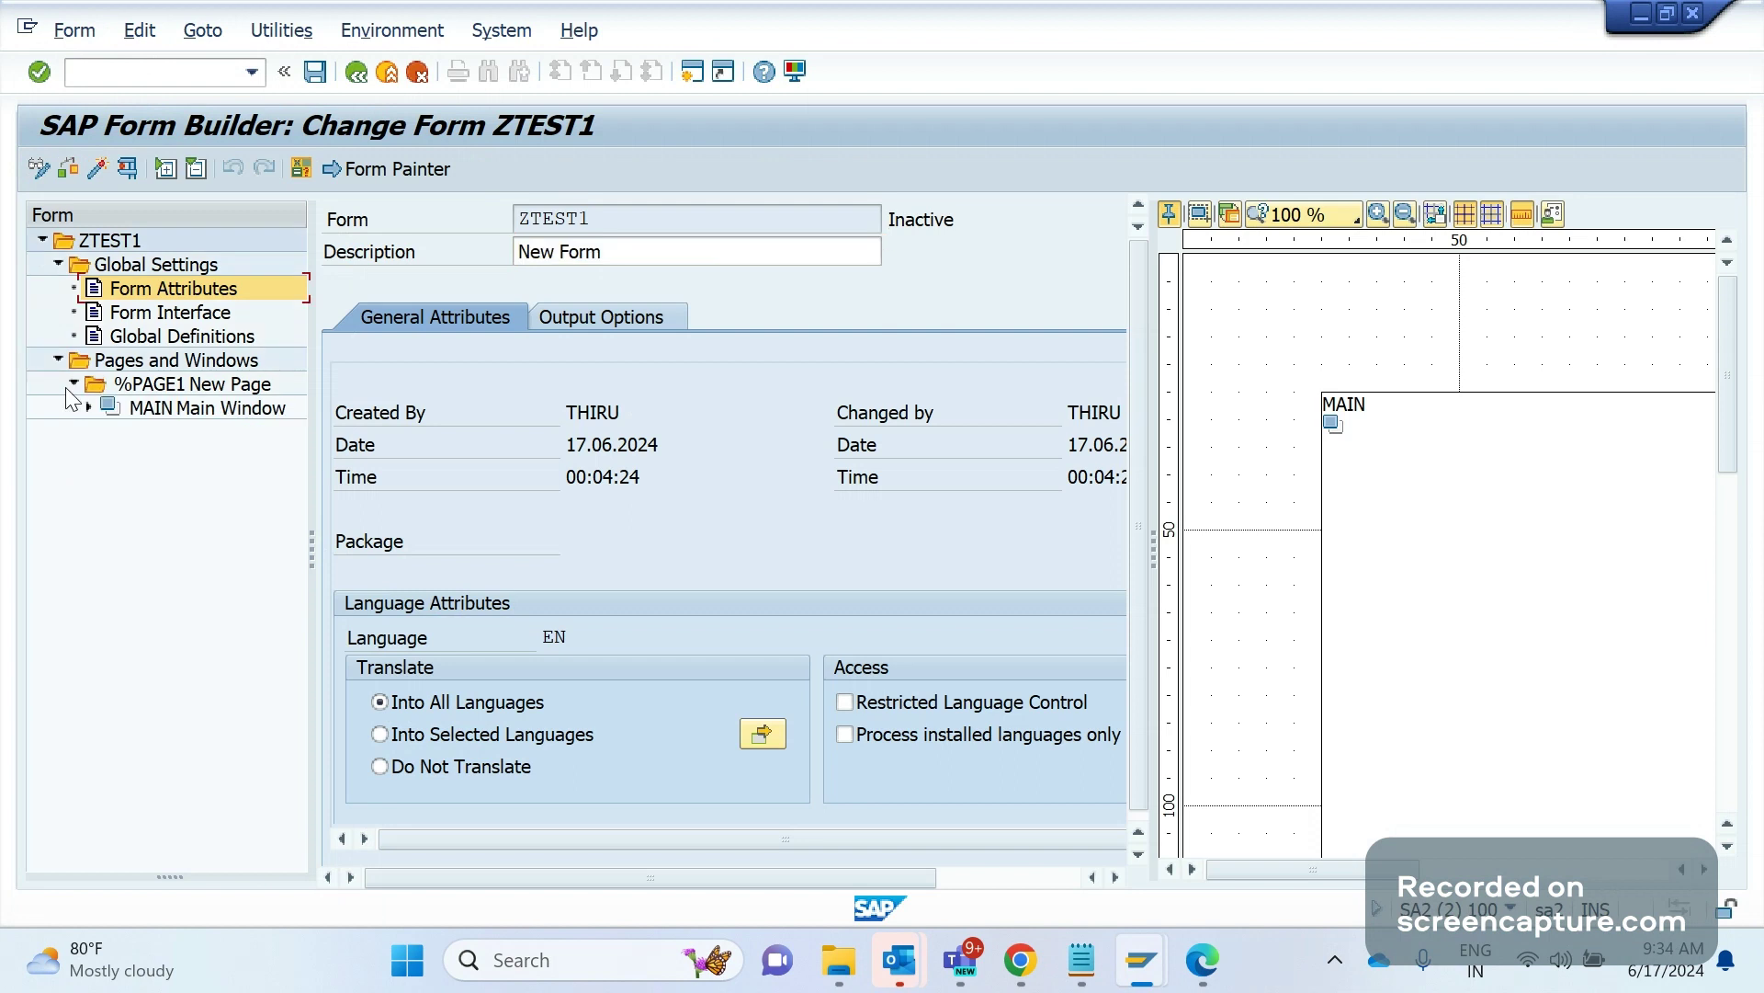
pyautogui.click(201, 385)
pyautogui.rightClick(201, 390)
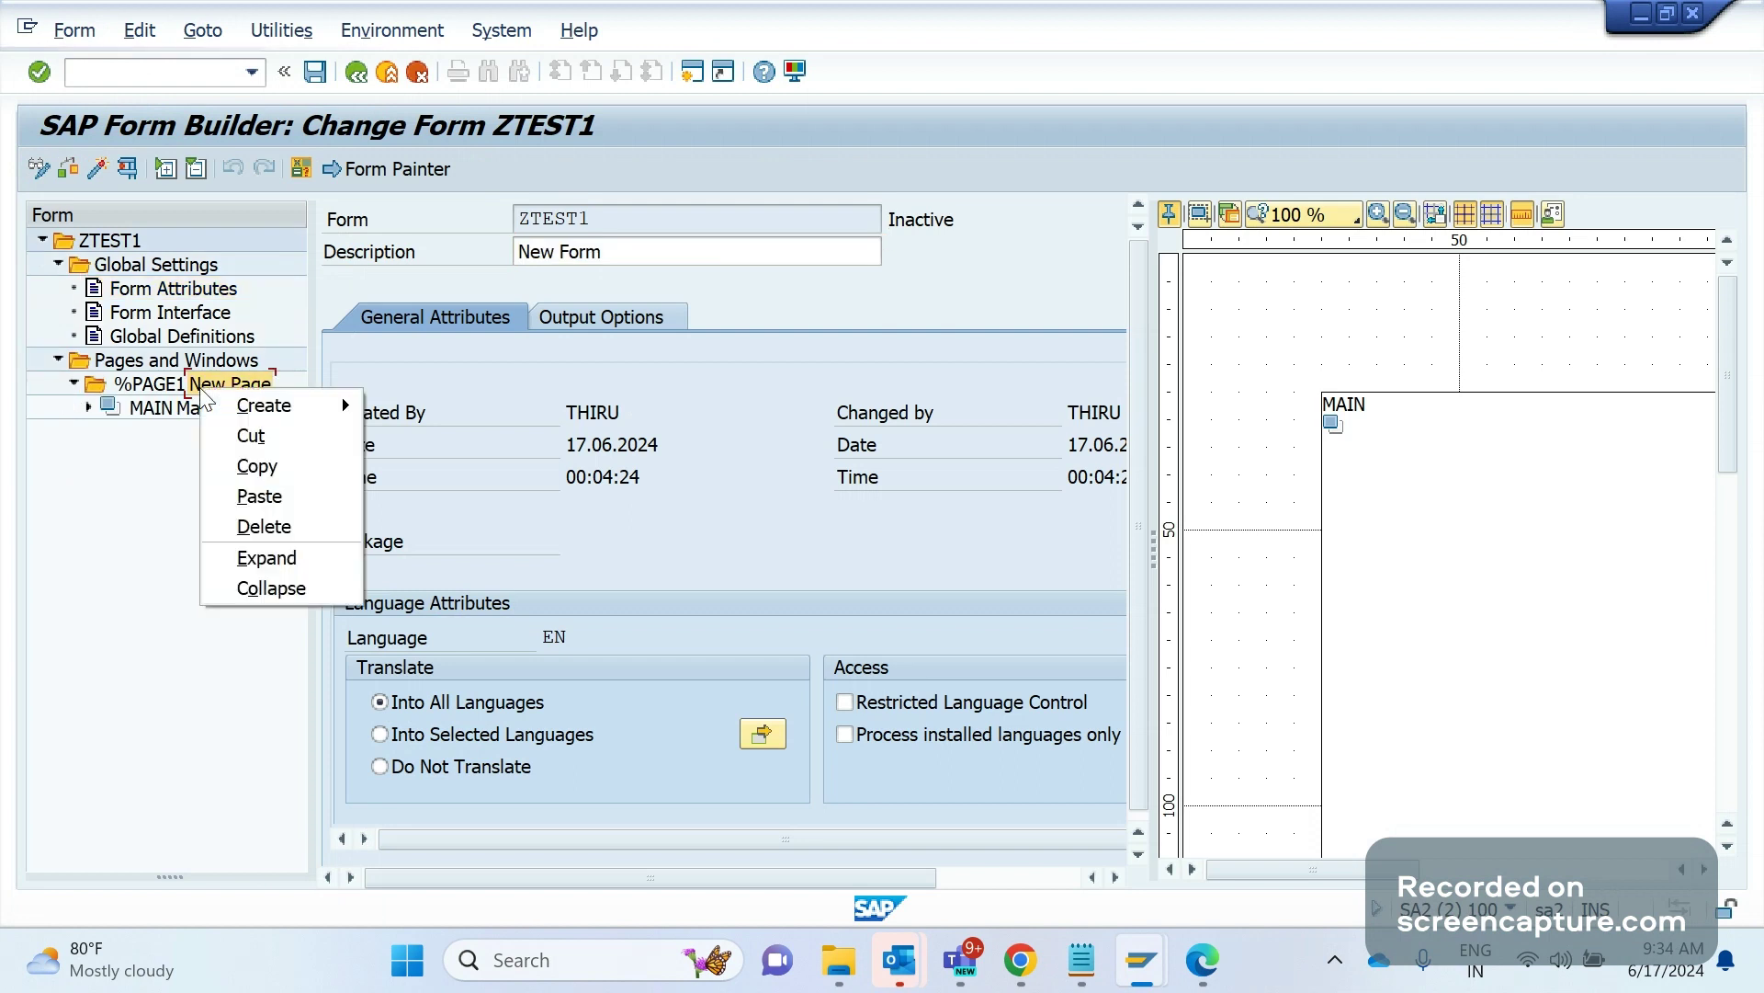
pyautogui.moveTo(275, 418)
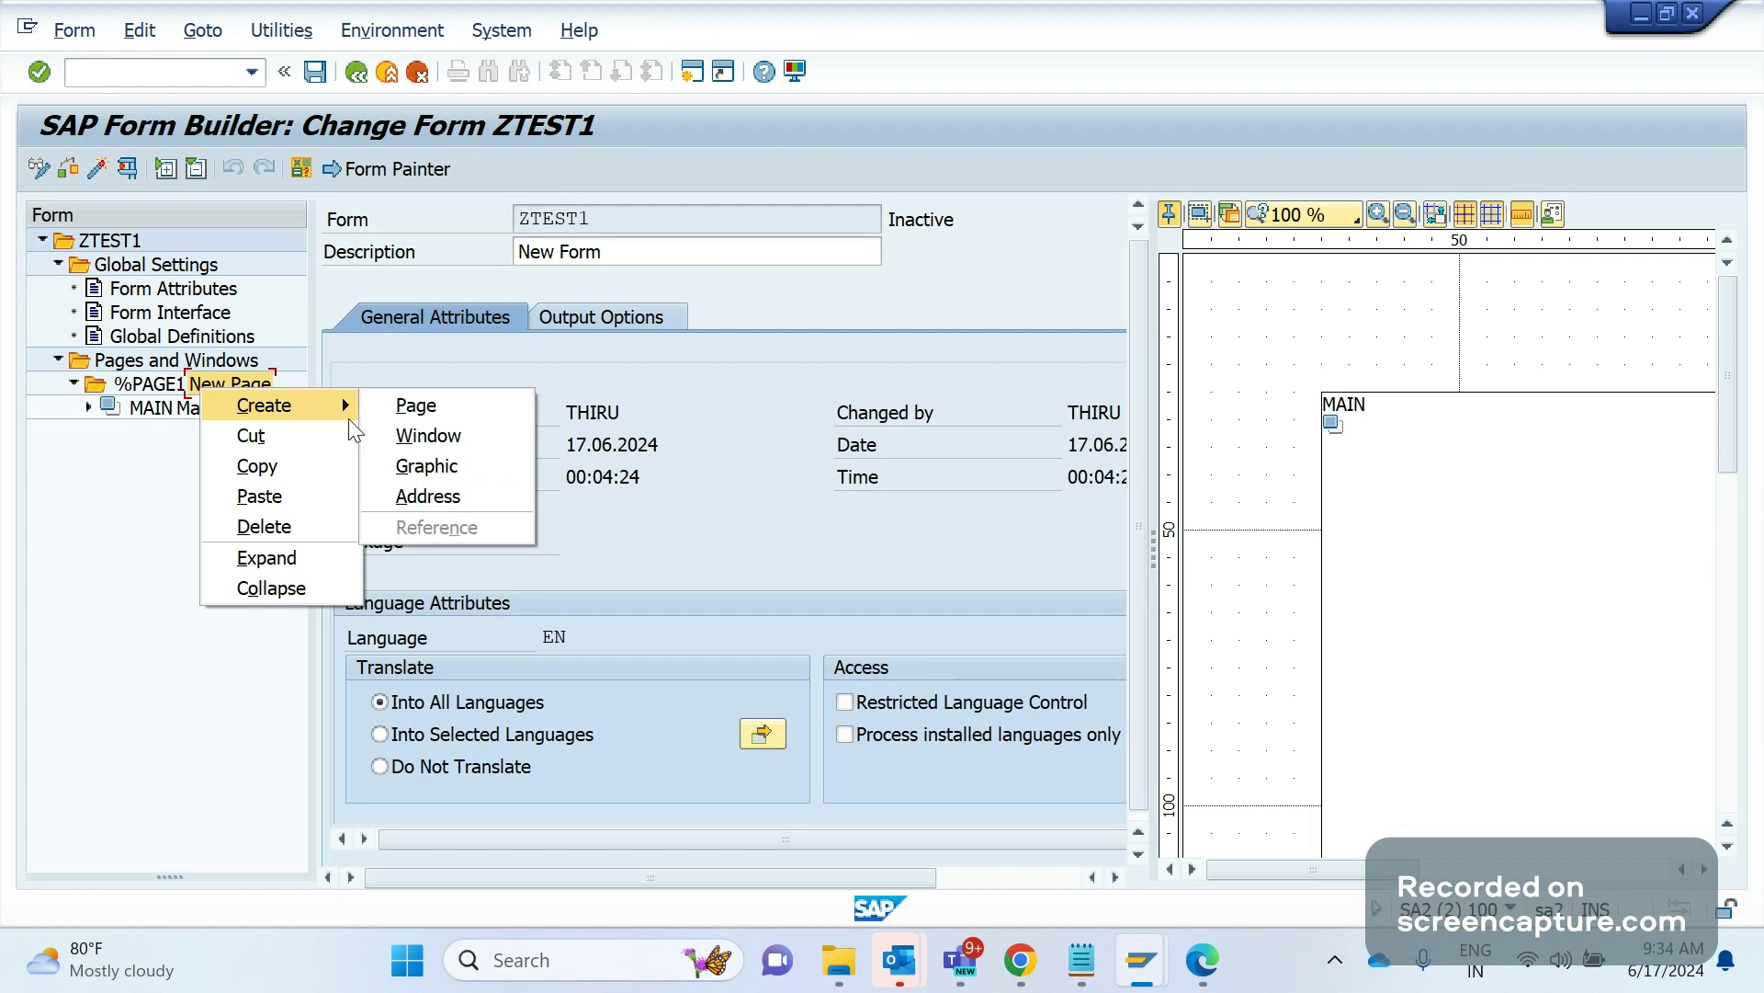
pyautogui.click(453, 469)
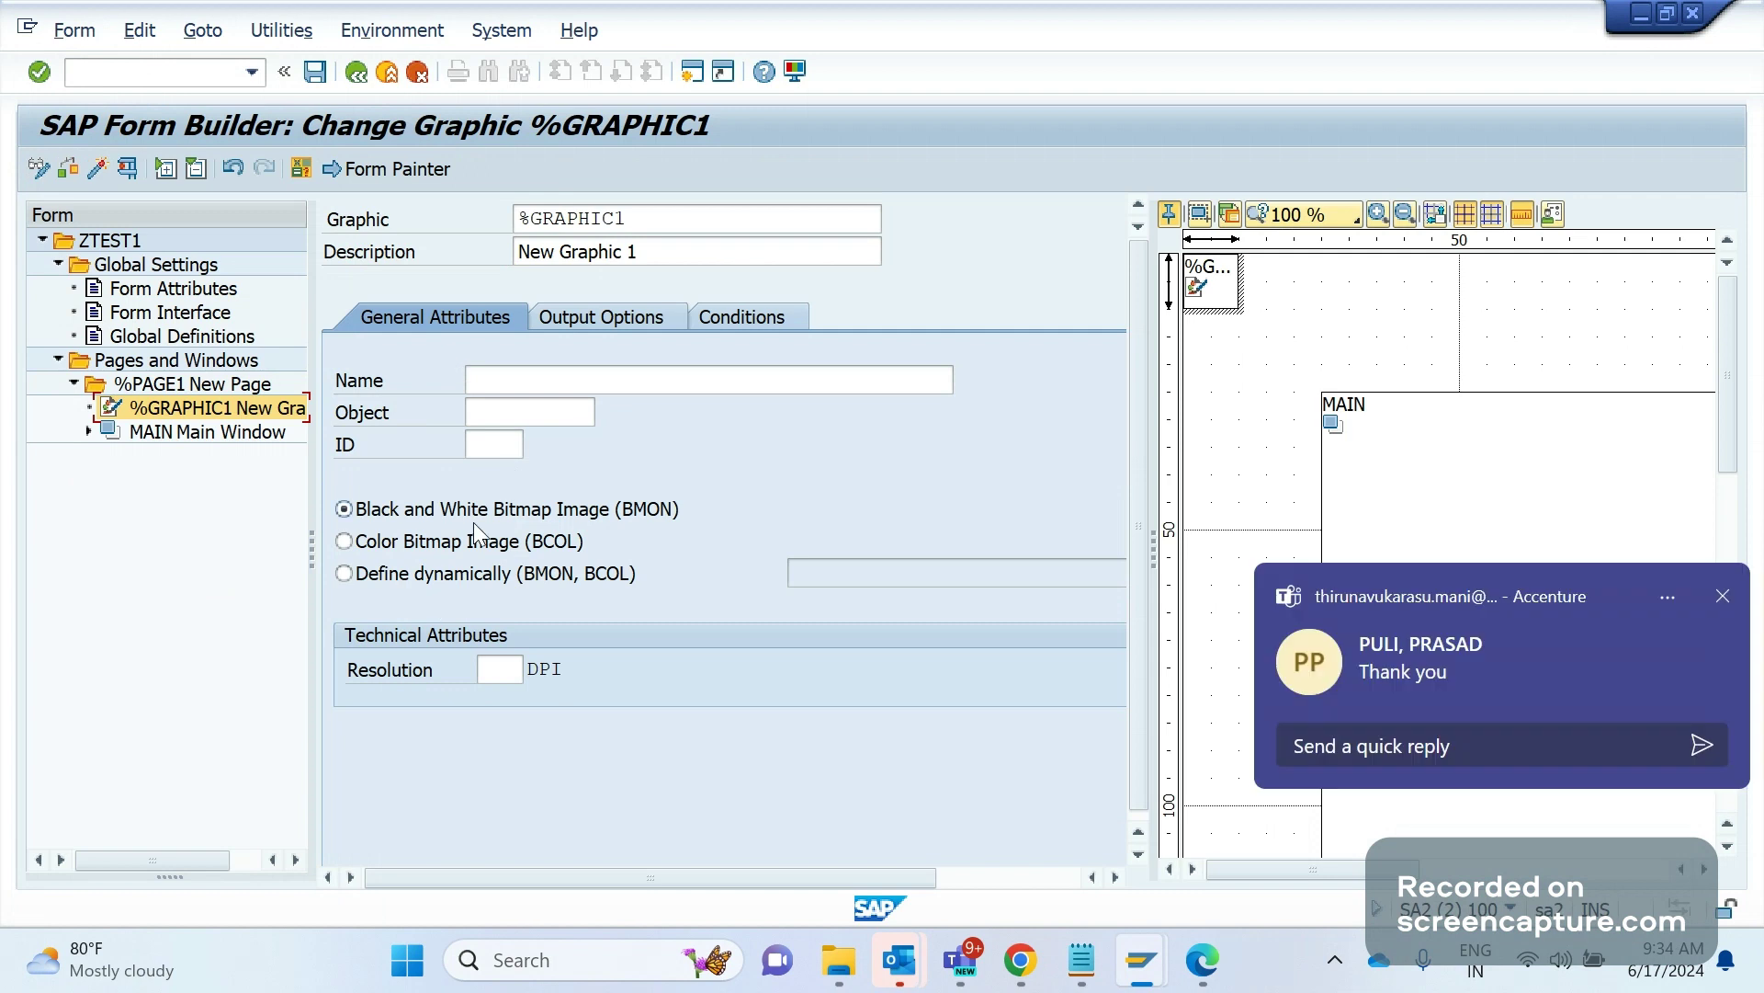
# Dismiss the chat notification and set the graphic type to Color Bitmap Image (BCOL).
pyautogui.click(1705, 611)
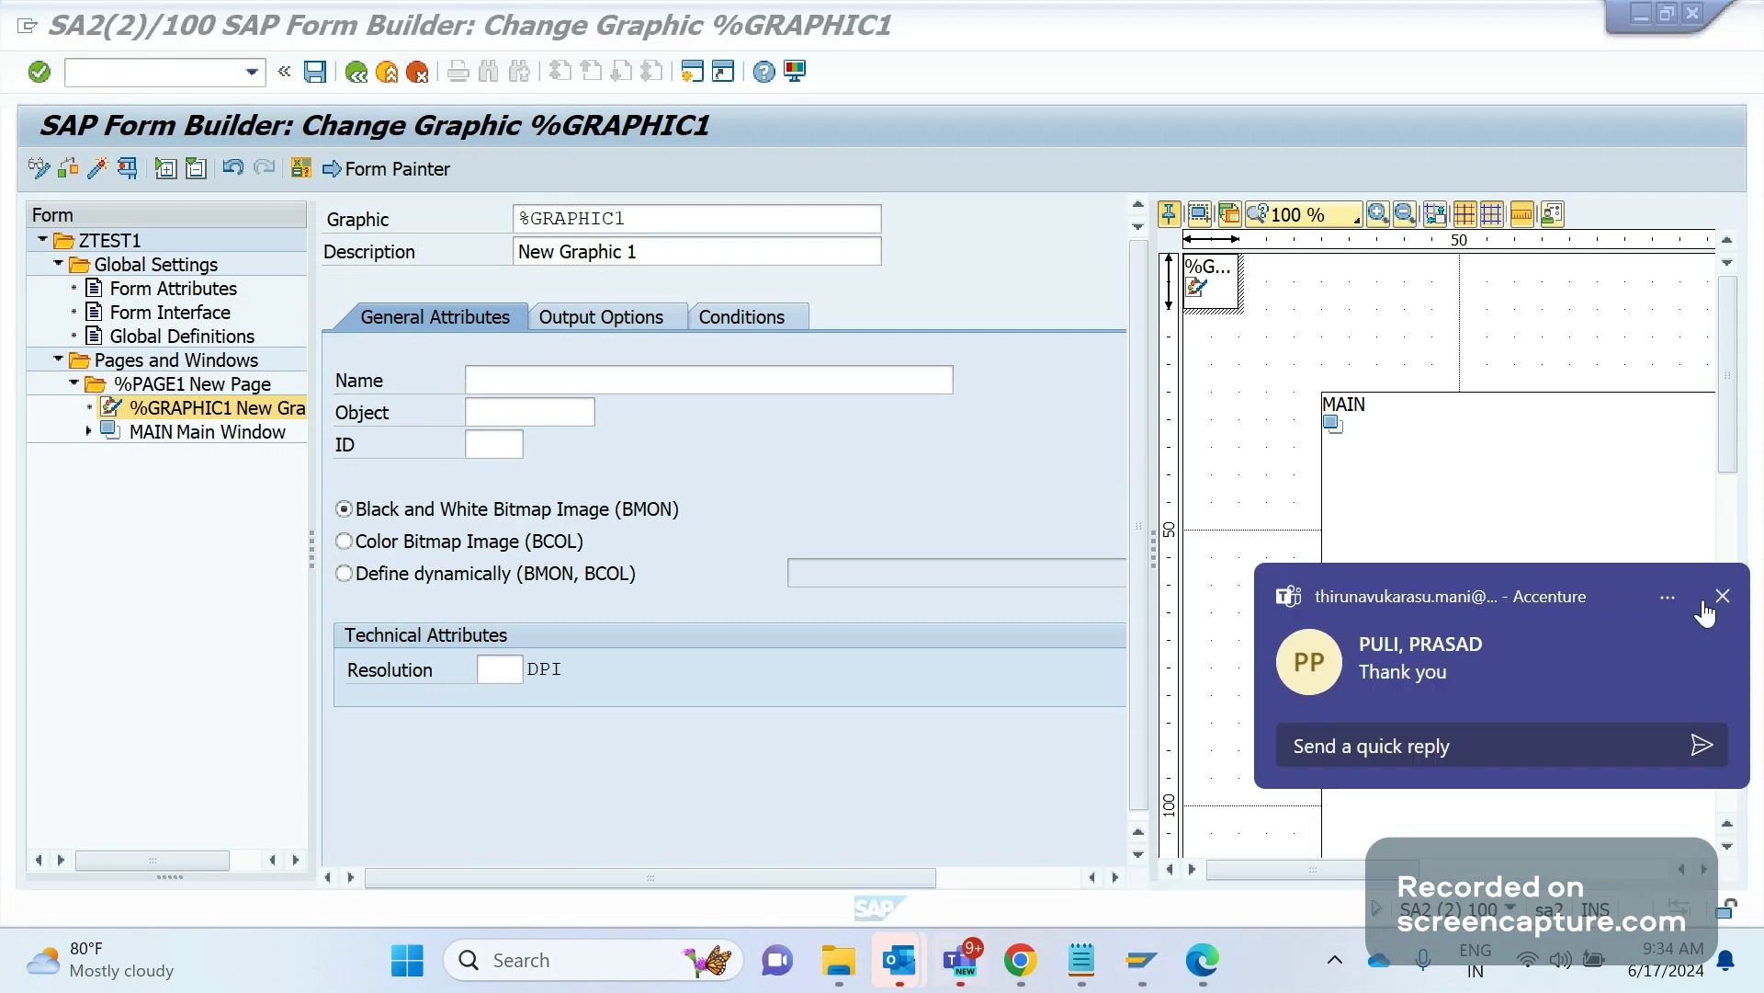
pyautogui.click(1720, 597)
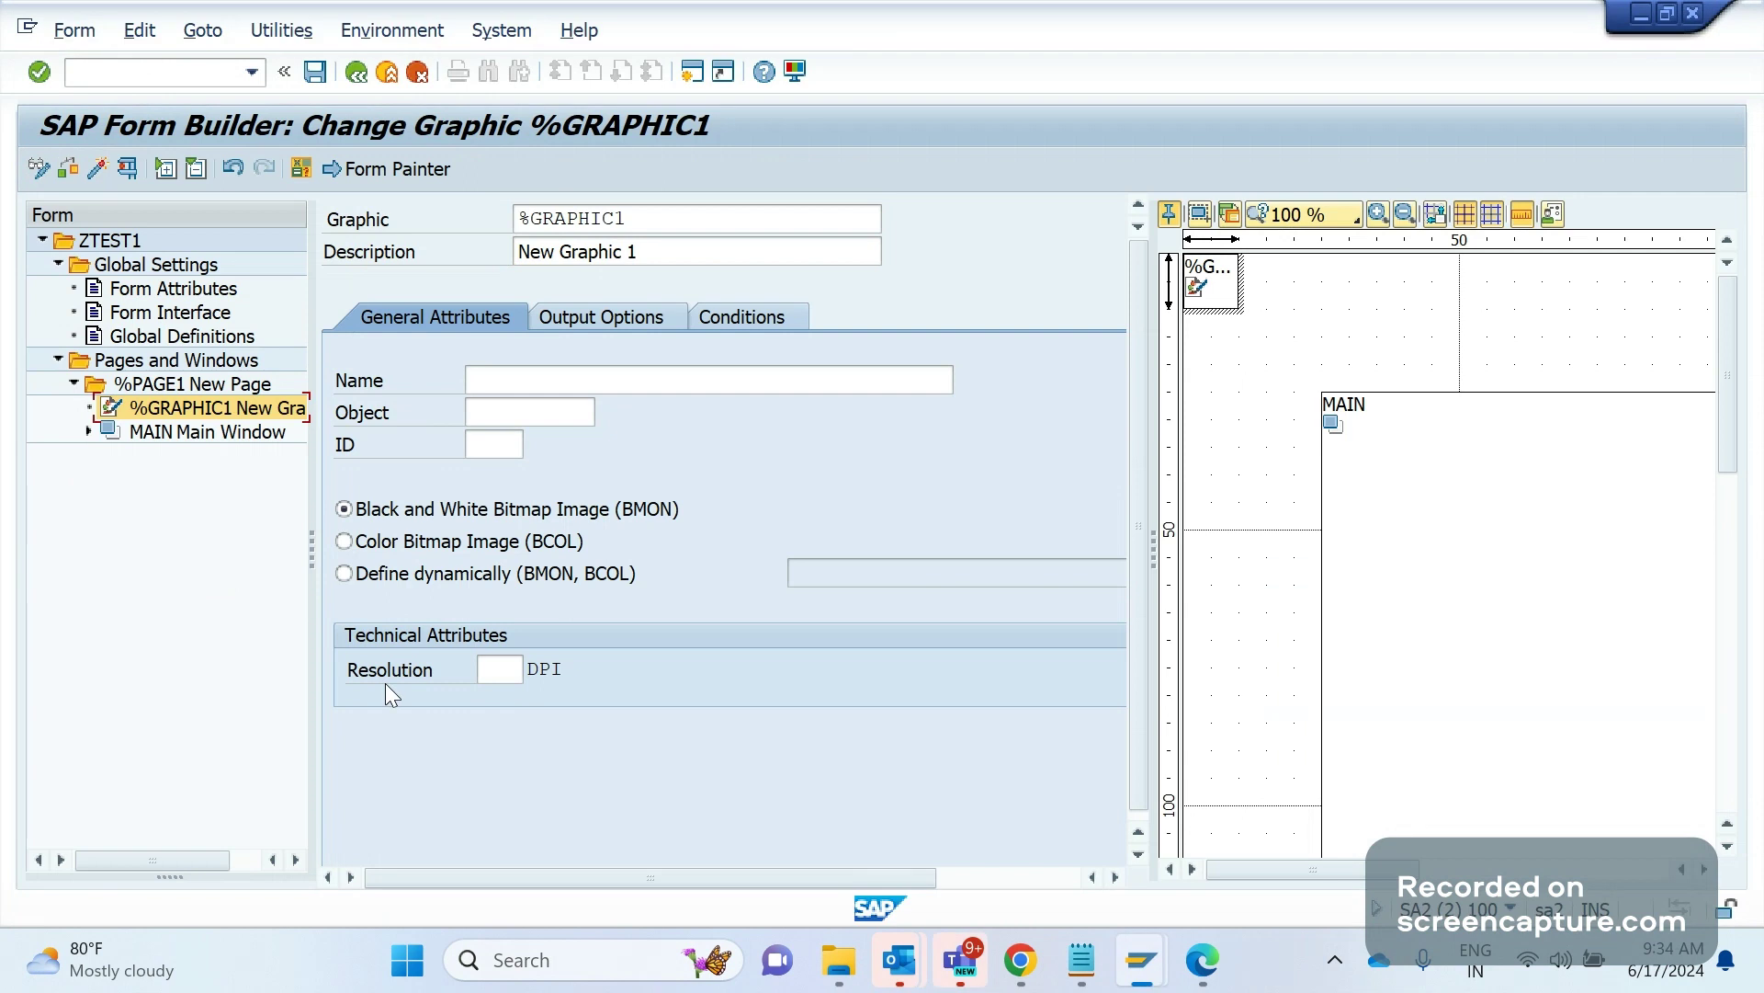
pyautogui.click(344, 541)
# Search the graphic name lookup for SAMPLE1 and select it.
pyautogui.click(891, 374)
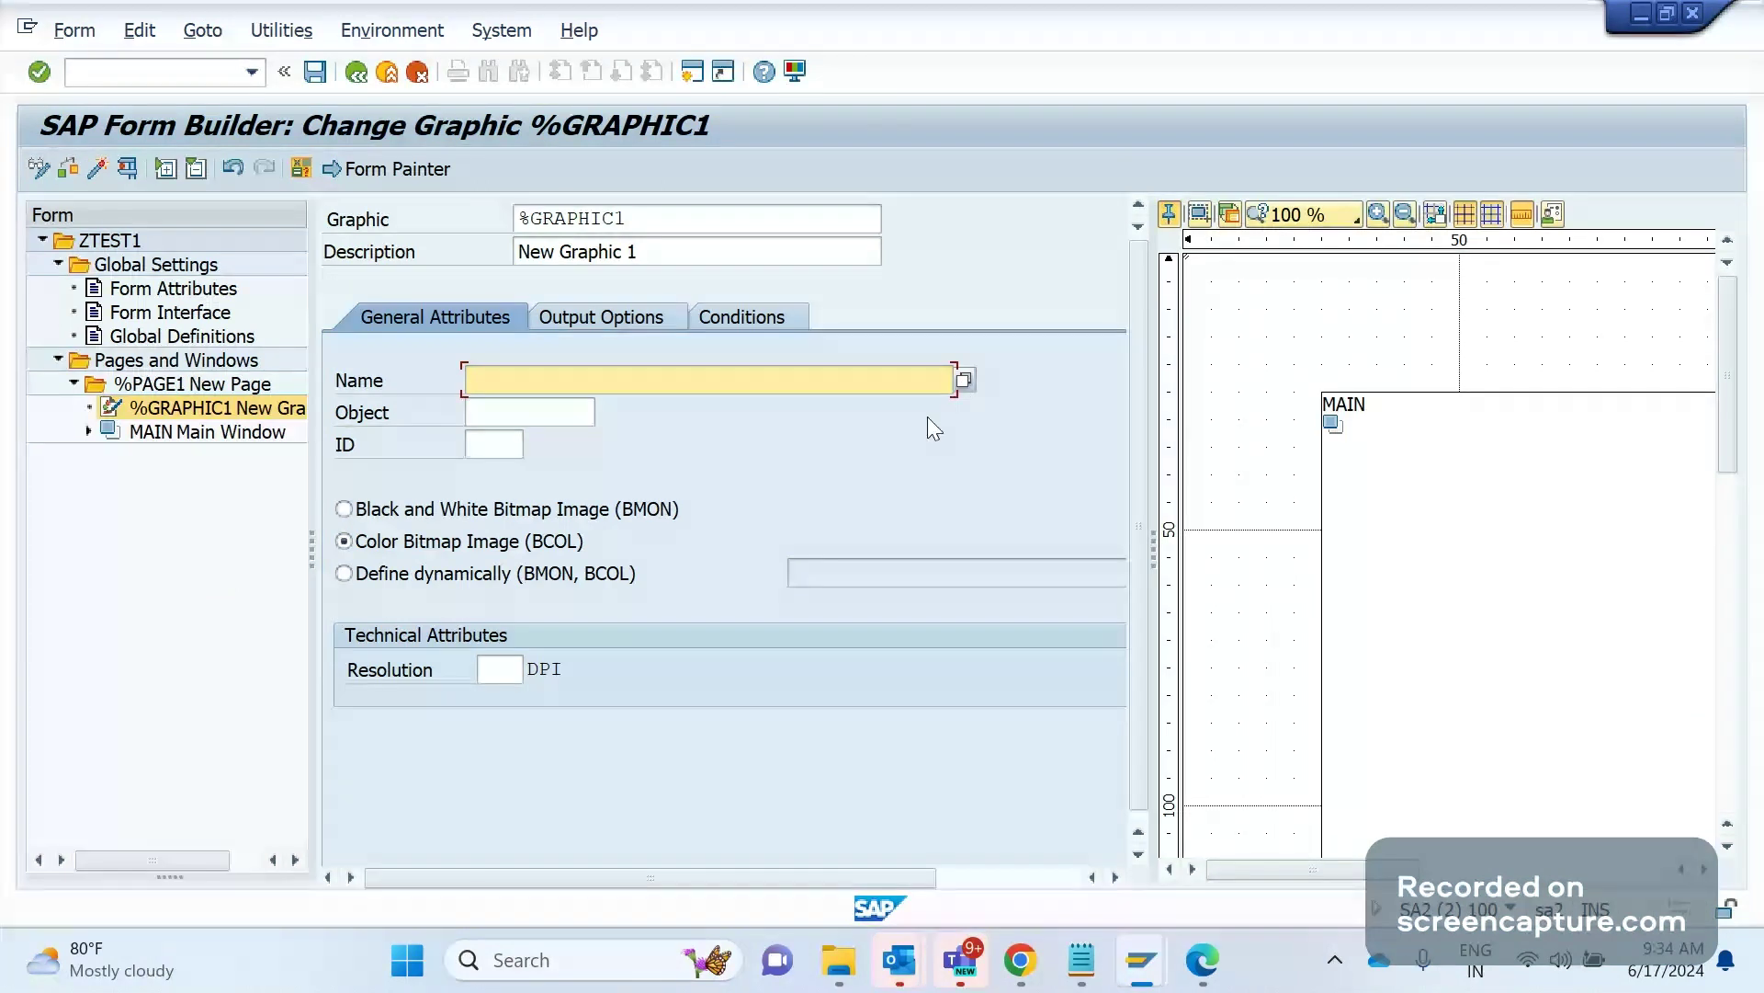
pyautogui.click(967, 388)
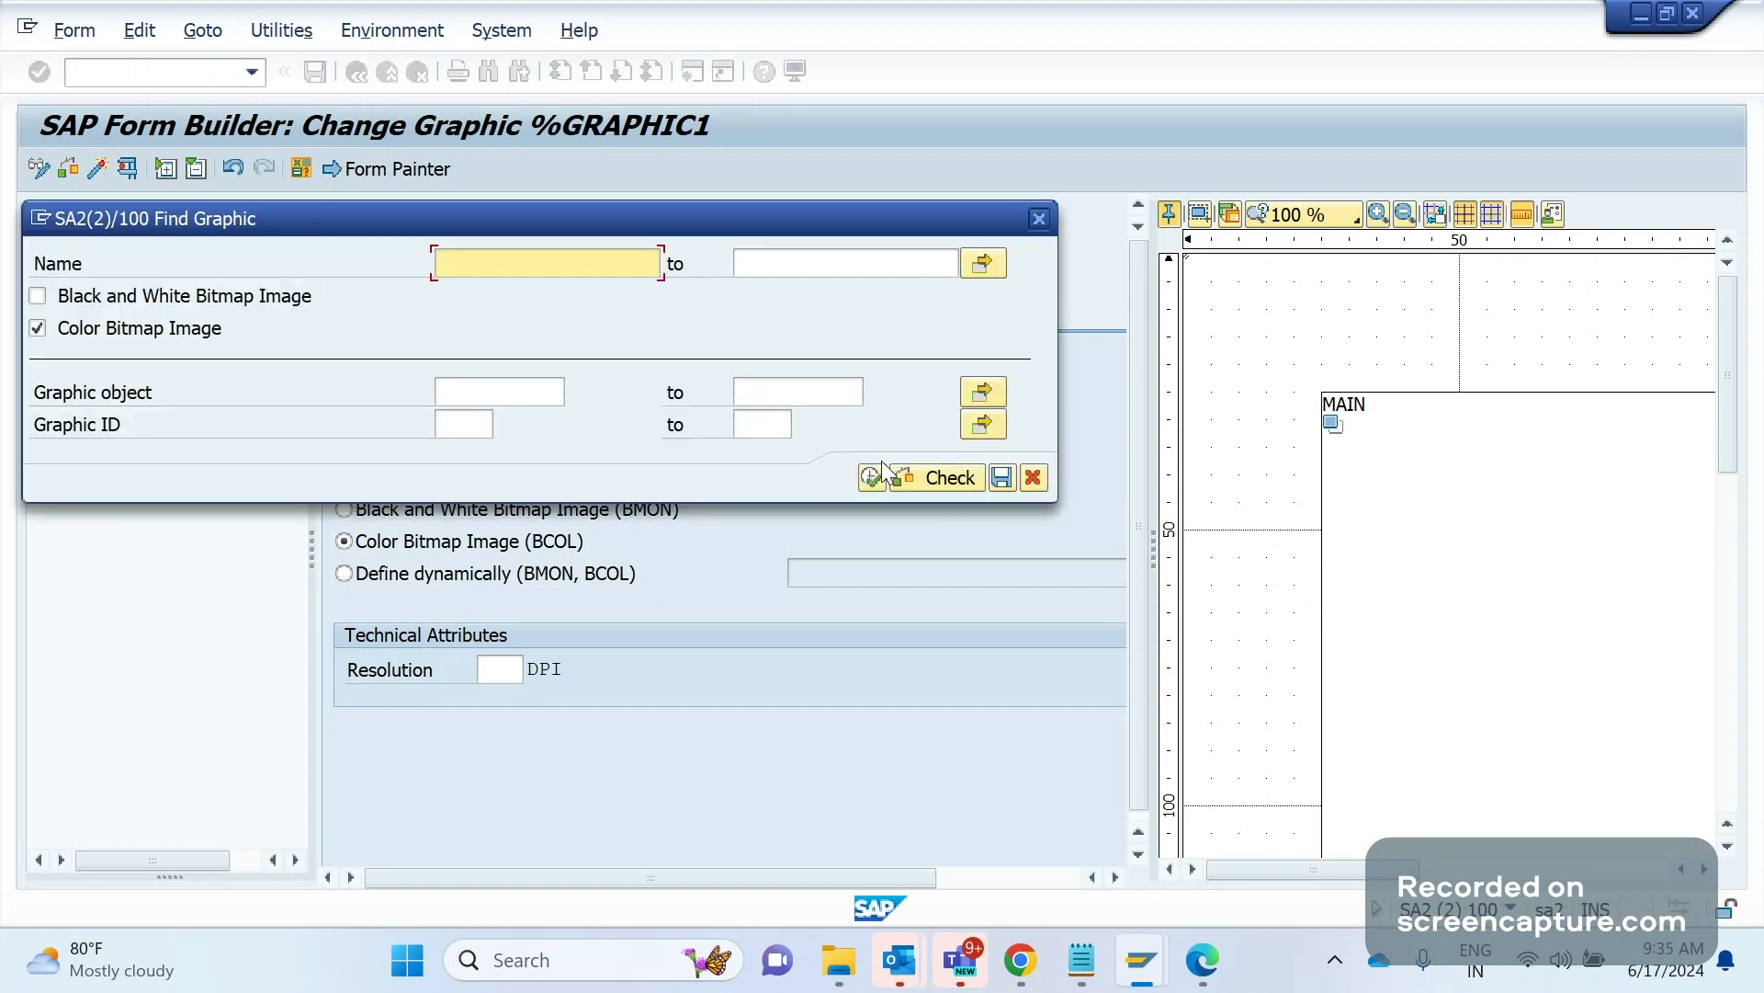
pyautogui.click(873, 475)
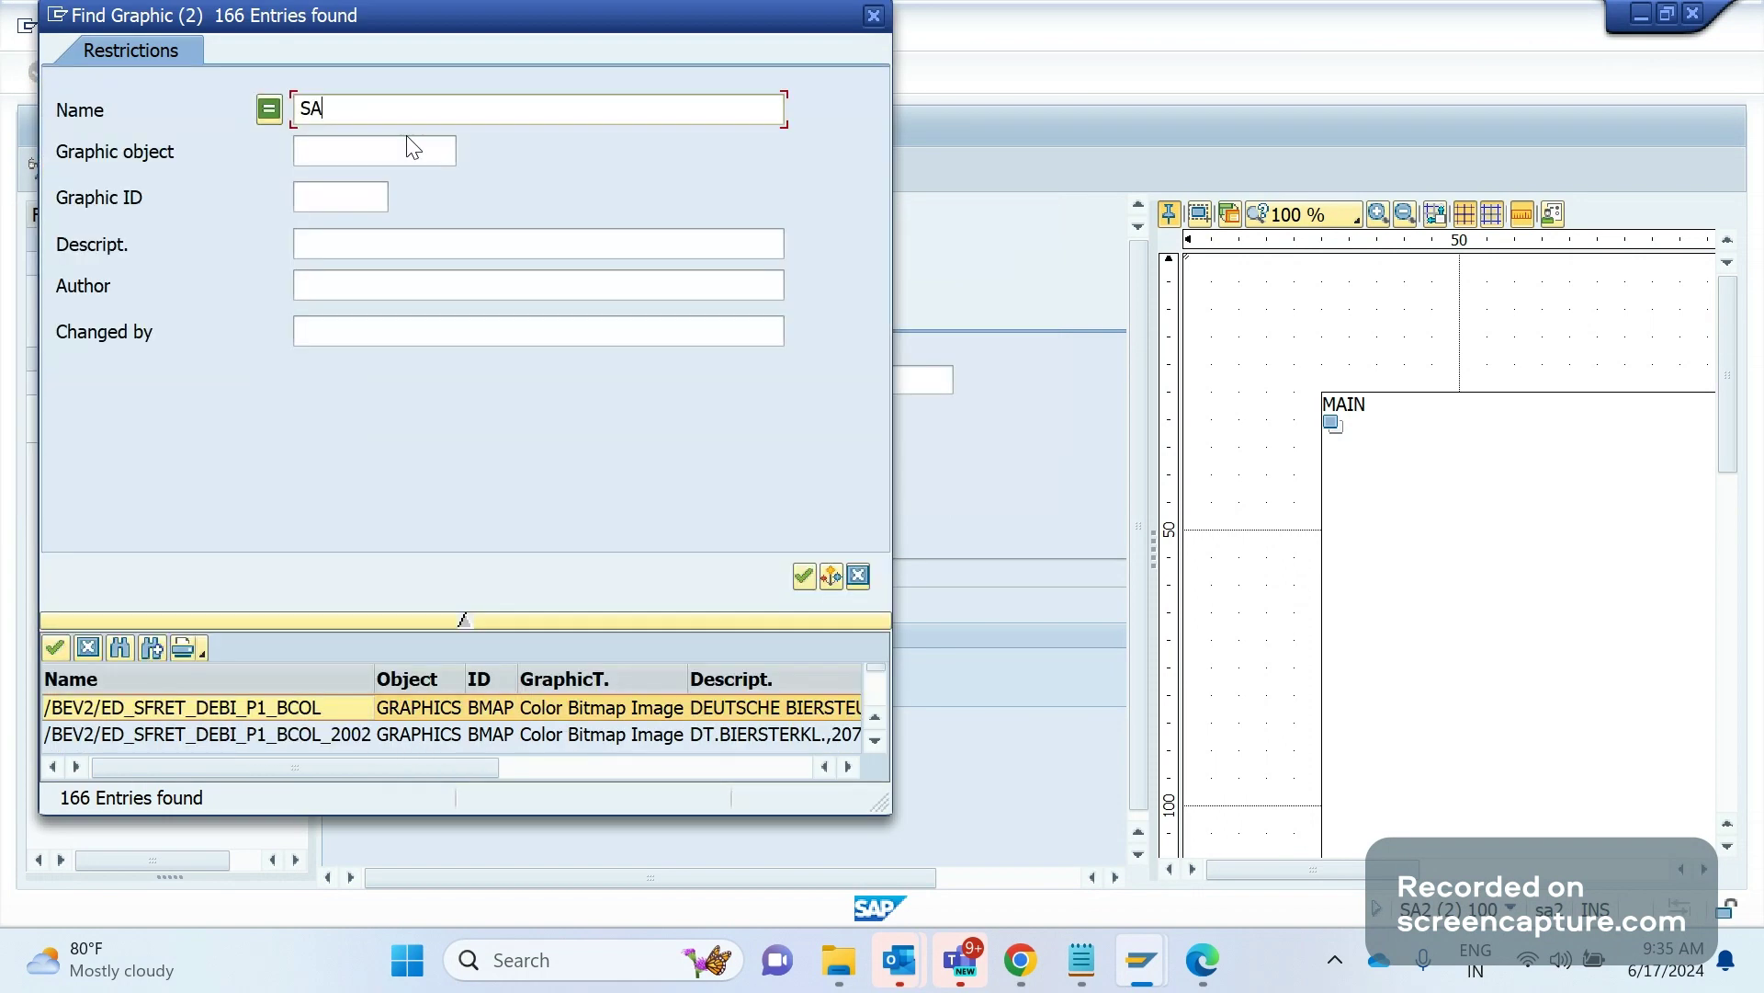
pyautogui.write('MPLE1')
pyautogui.press('Return')
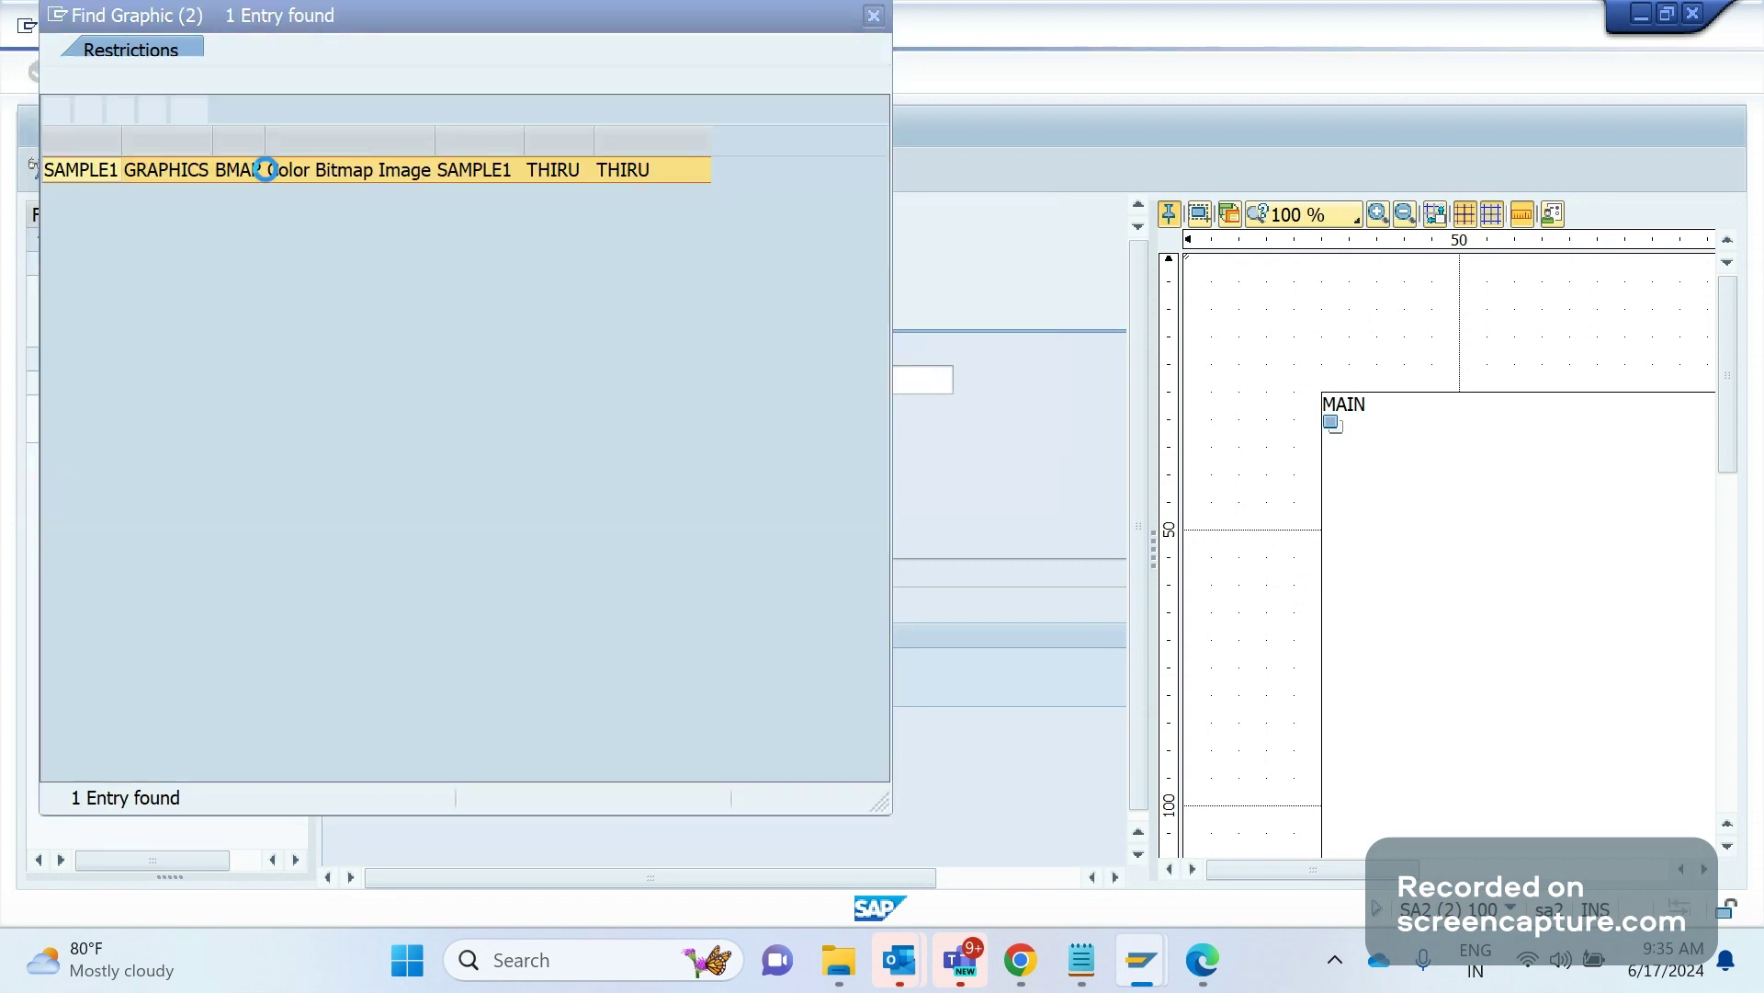
pyautogui.doubleClick(266, 170)
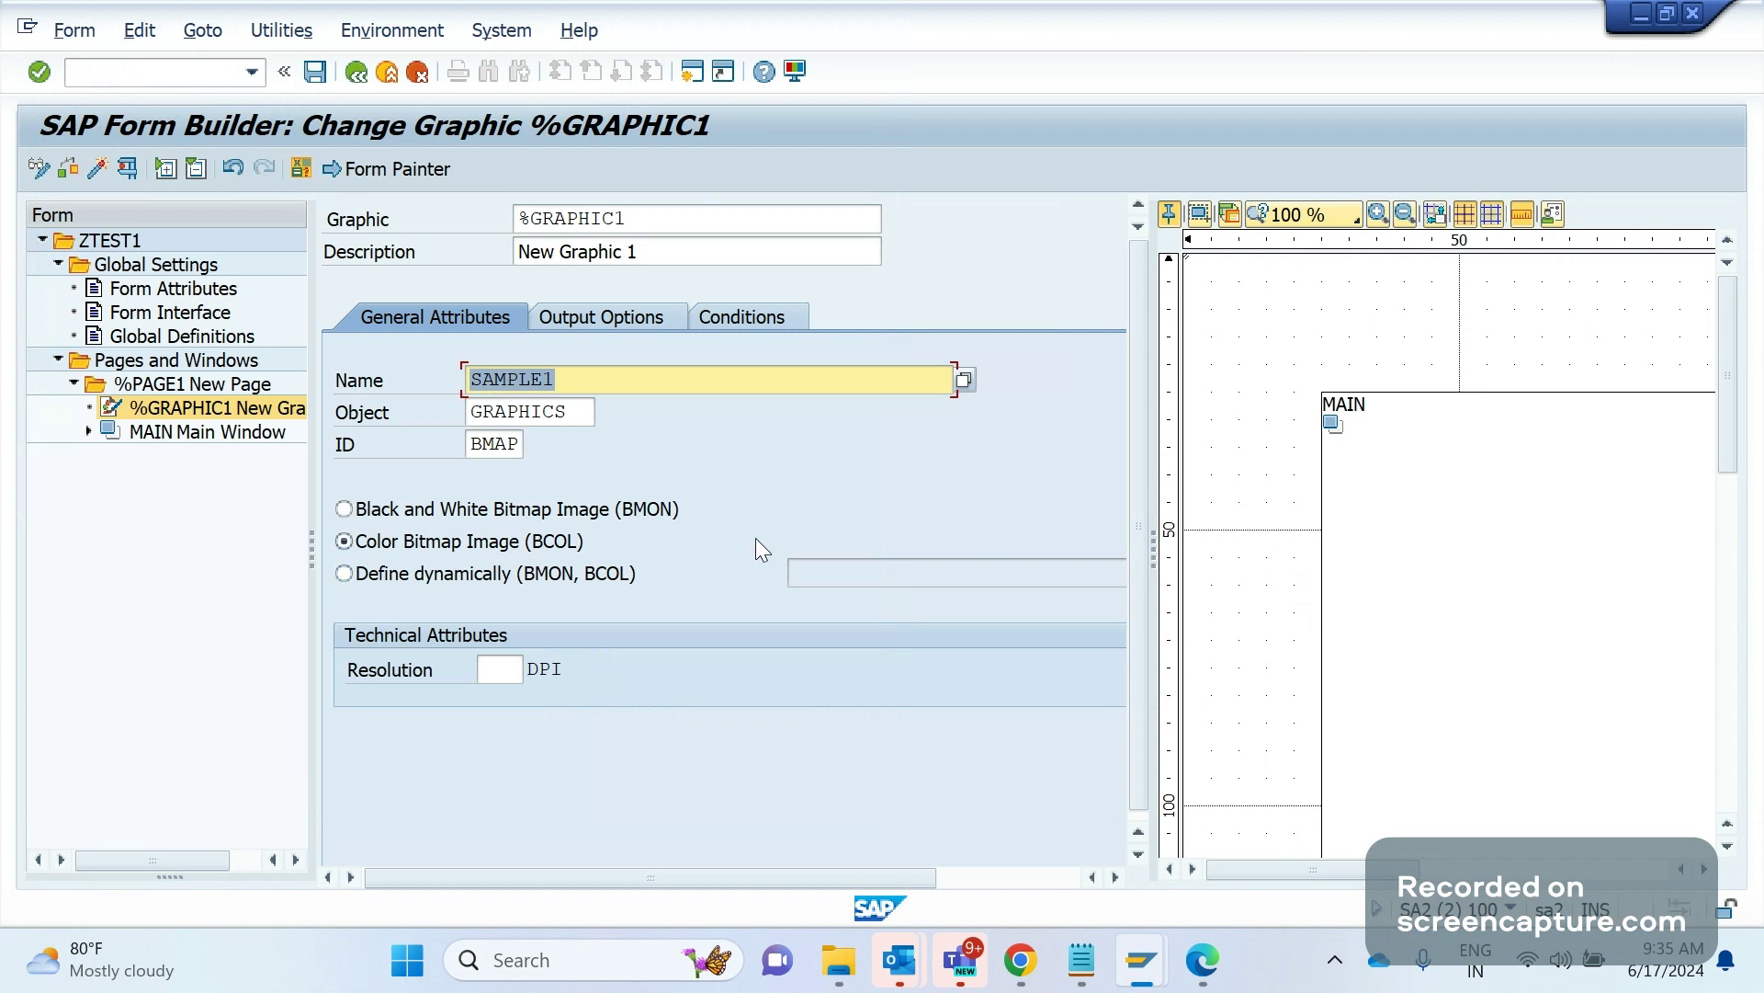
# Save form ZTEST1 with the SAMPLE1 graphic as a local object.
pyautogui.click(312, 79)
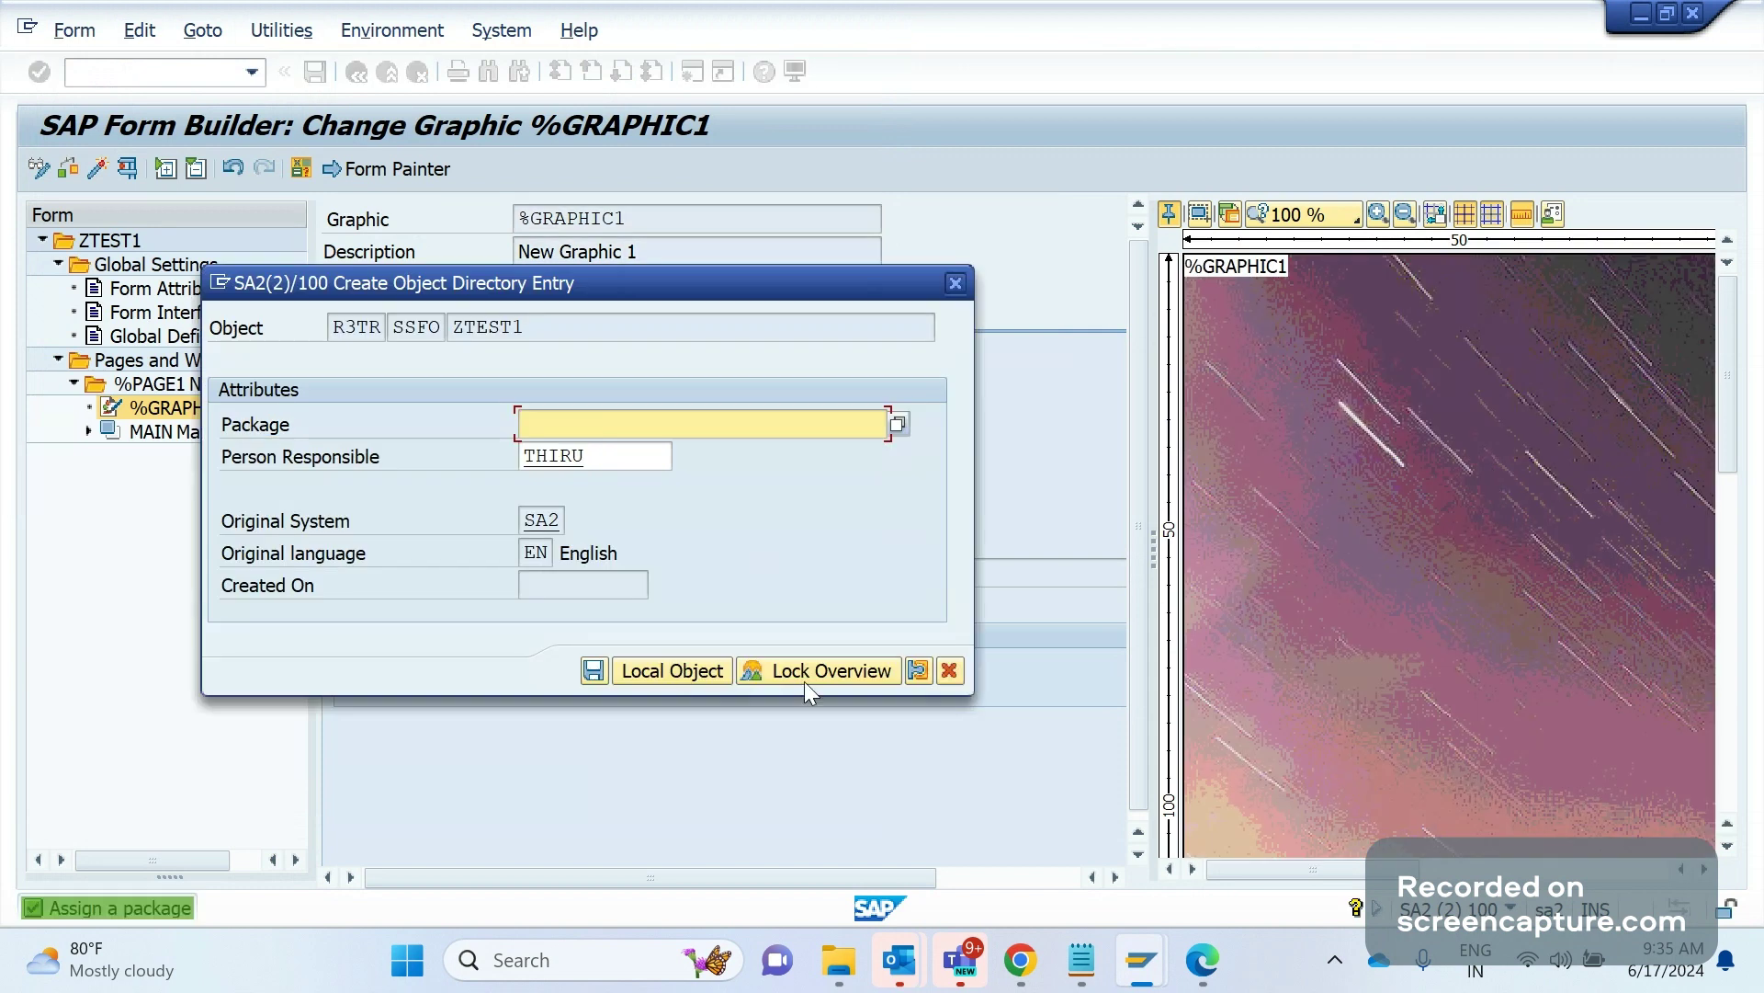
pyautogui.click(720, 672)
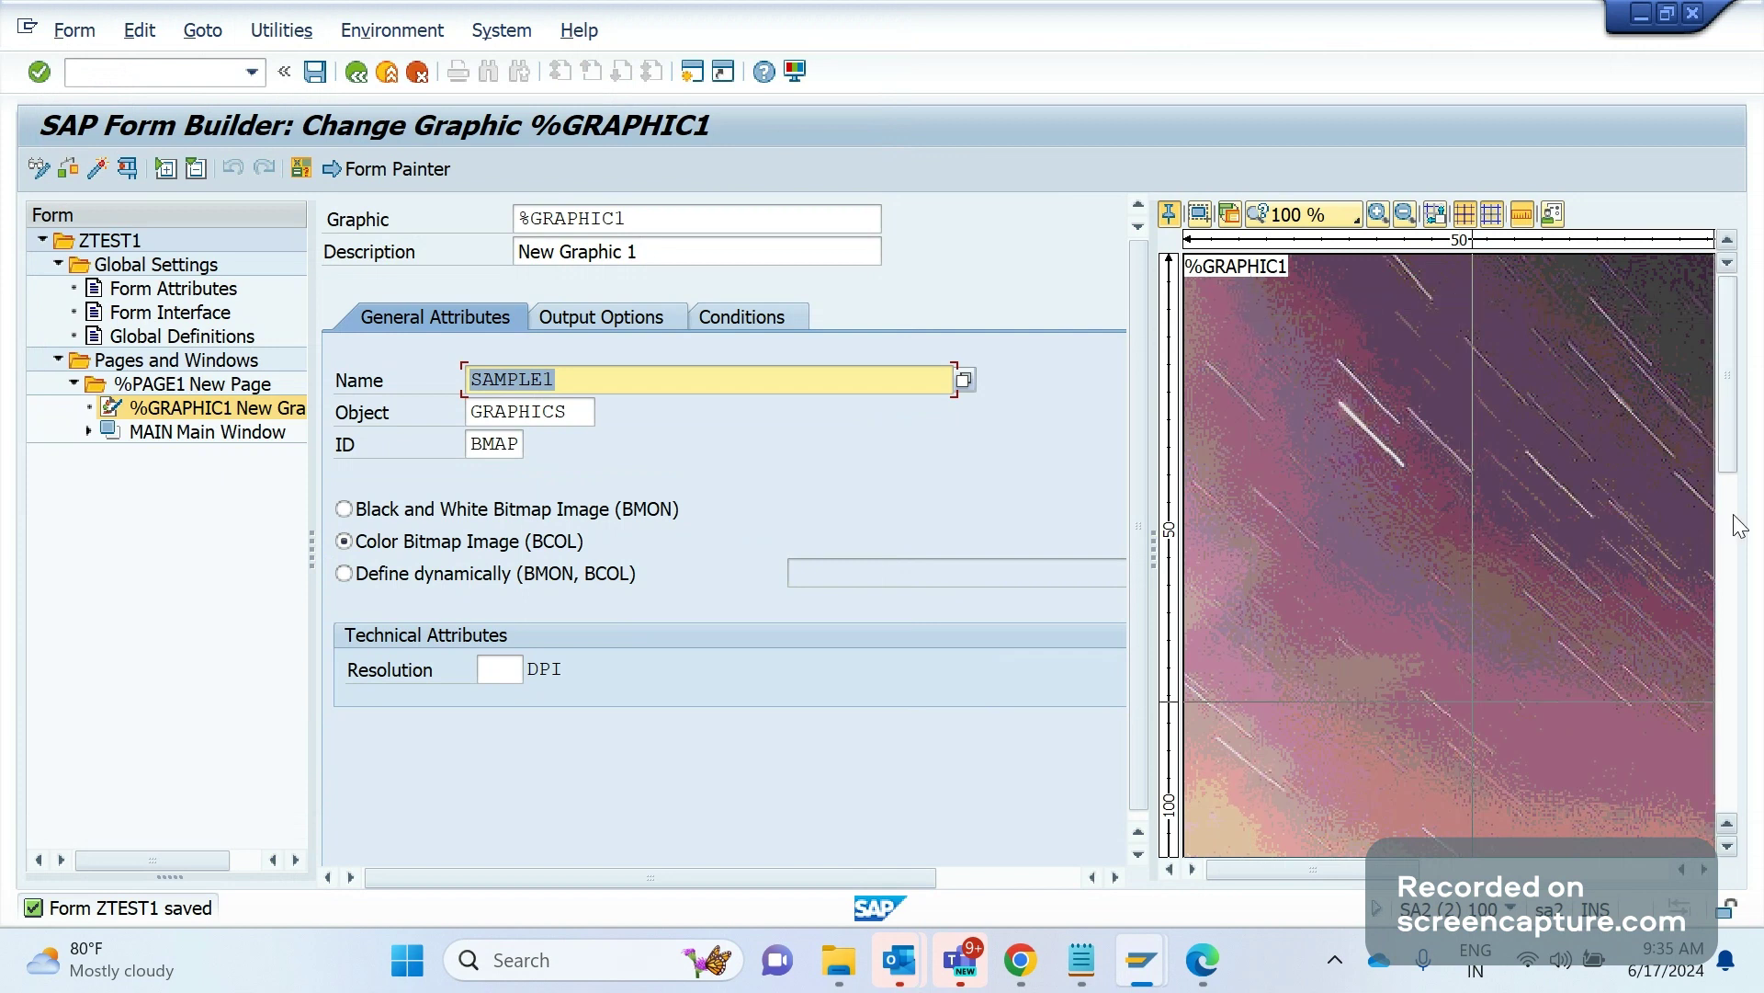
pyautogui.click(1724, 685)
pyautogui.click(1726, 827)
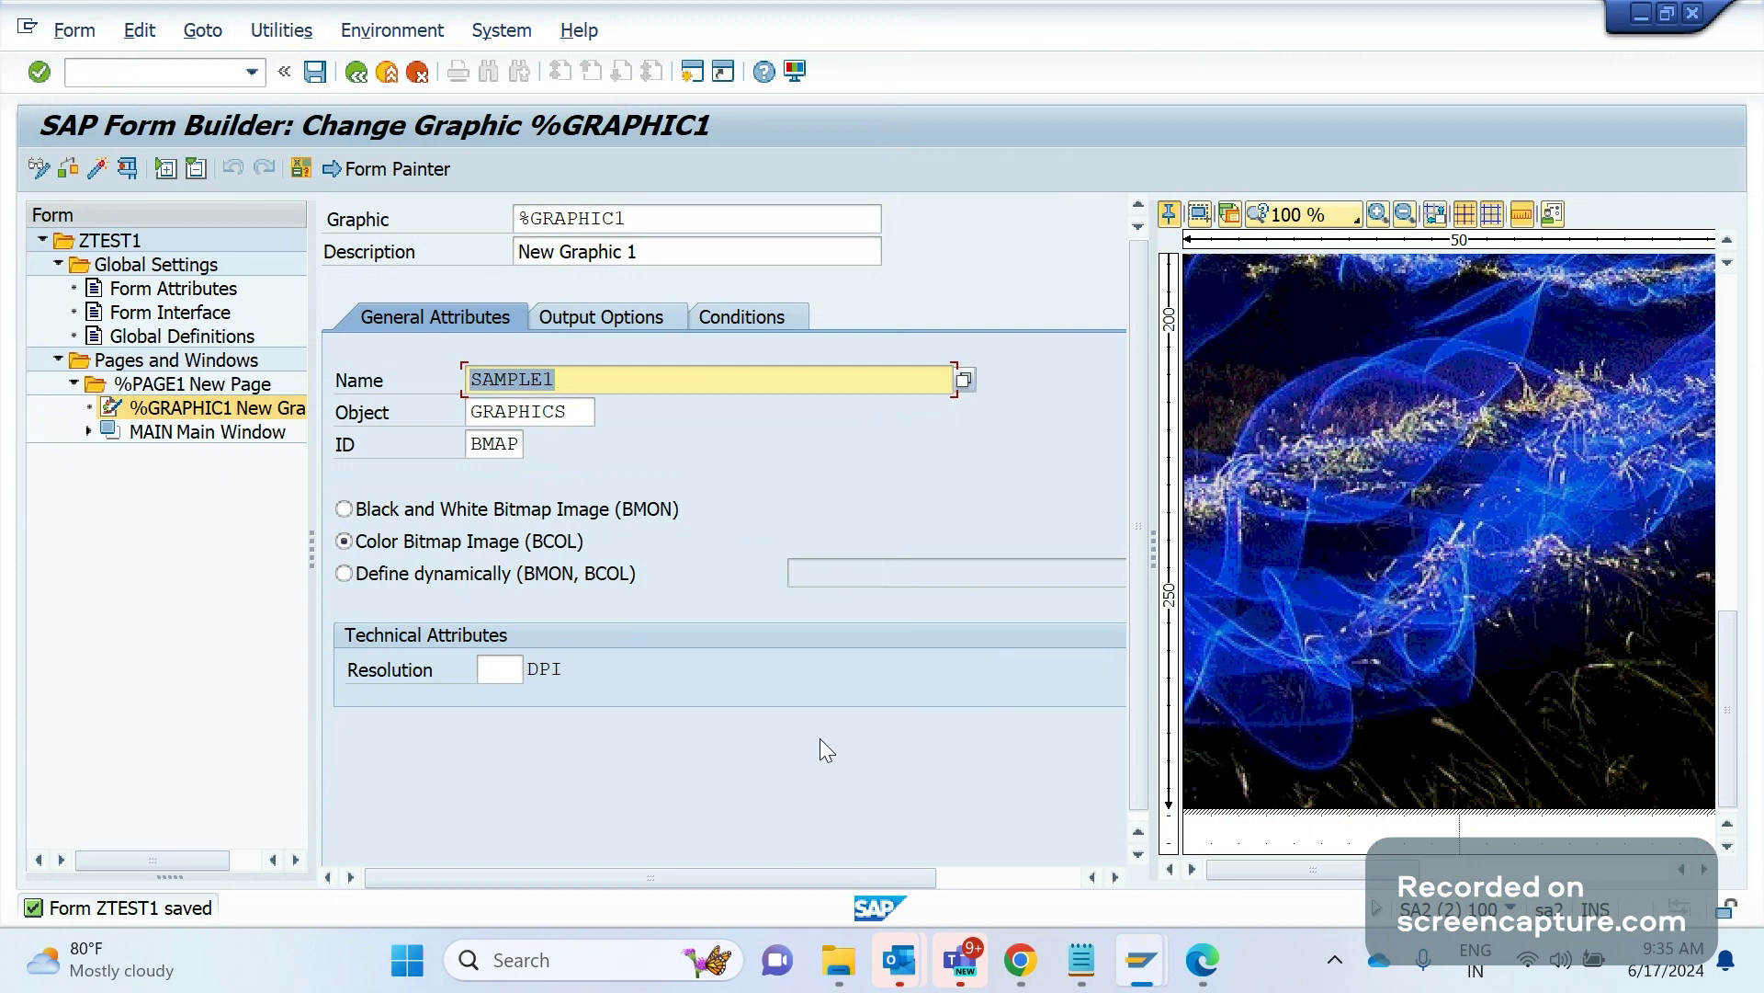
pyautogui.click(252, 72)
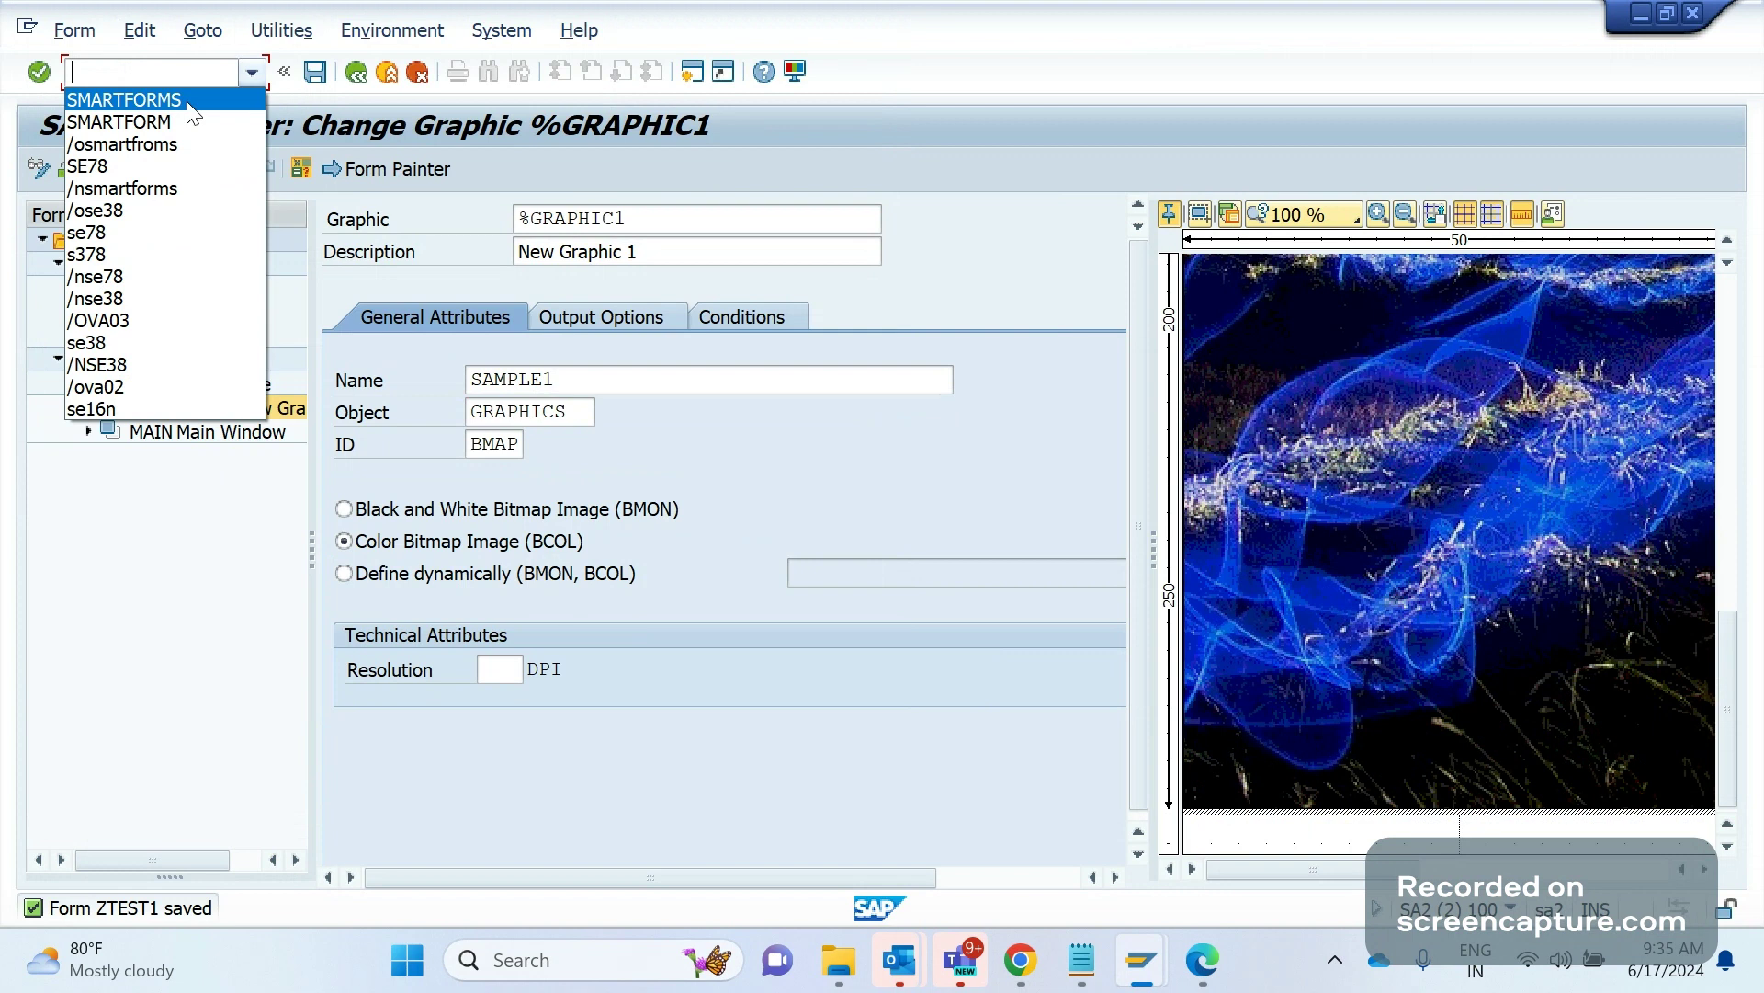
pyautogui.click(829, 416)
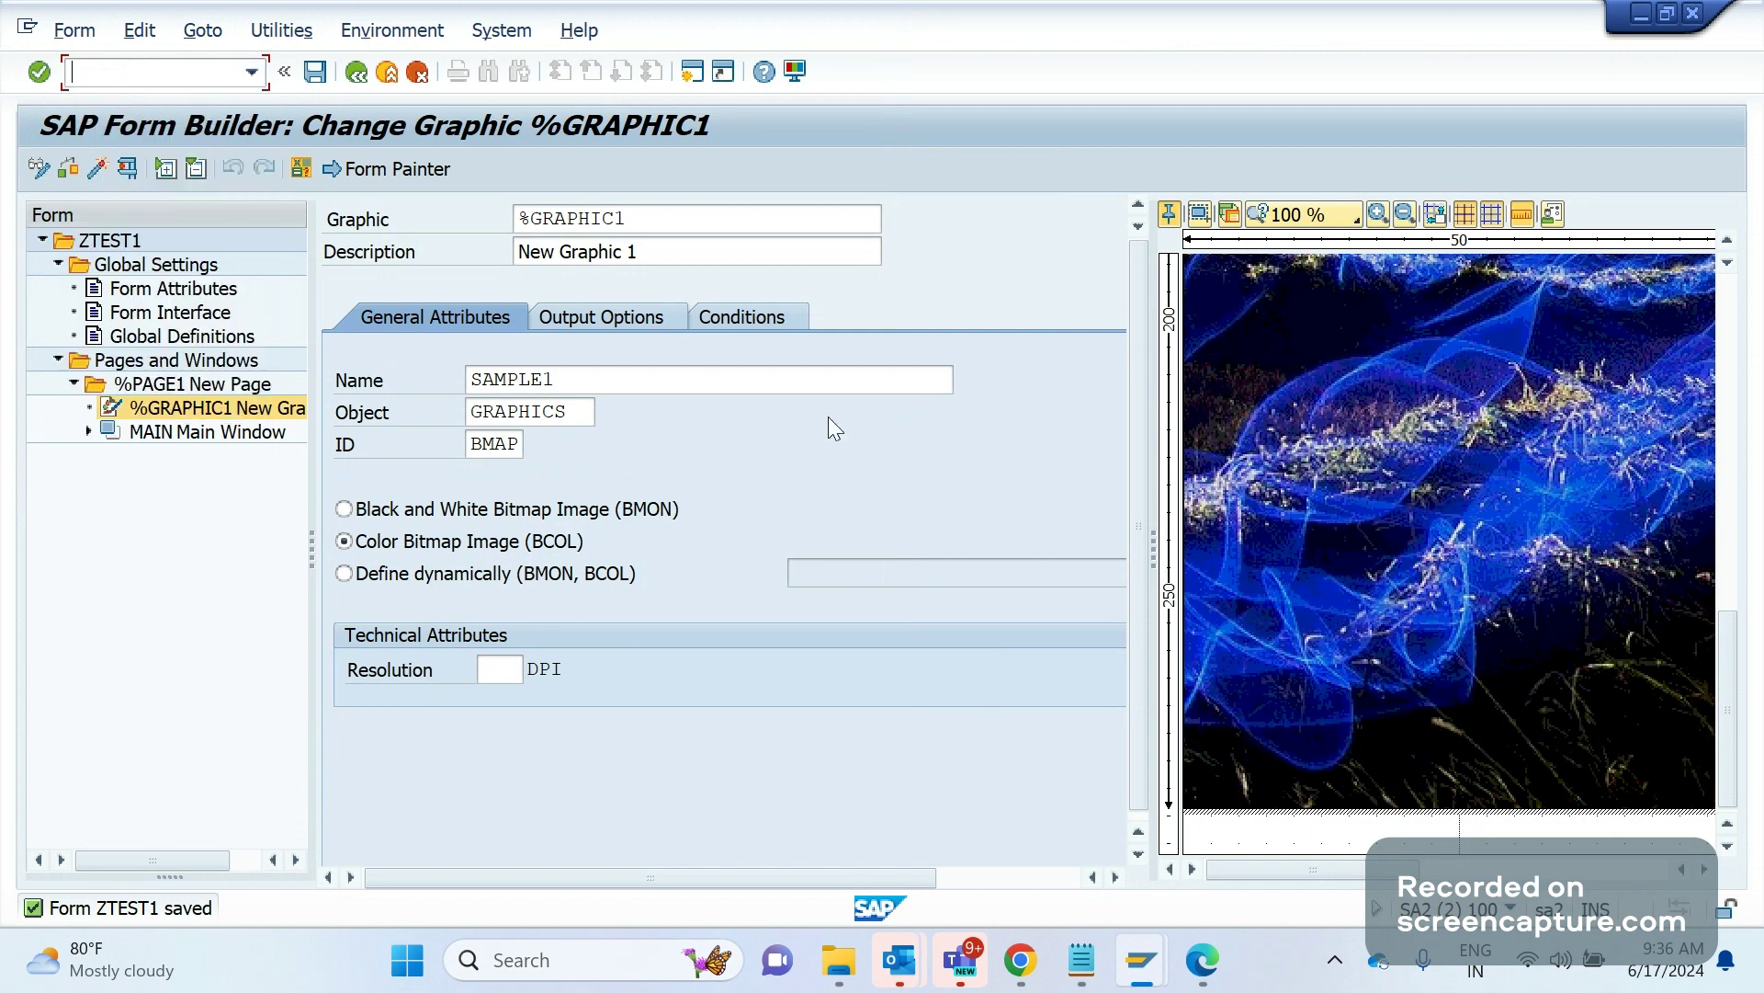